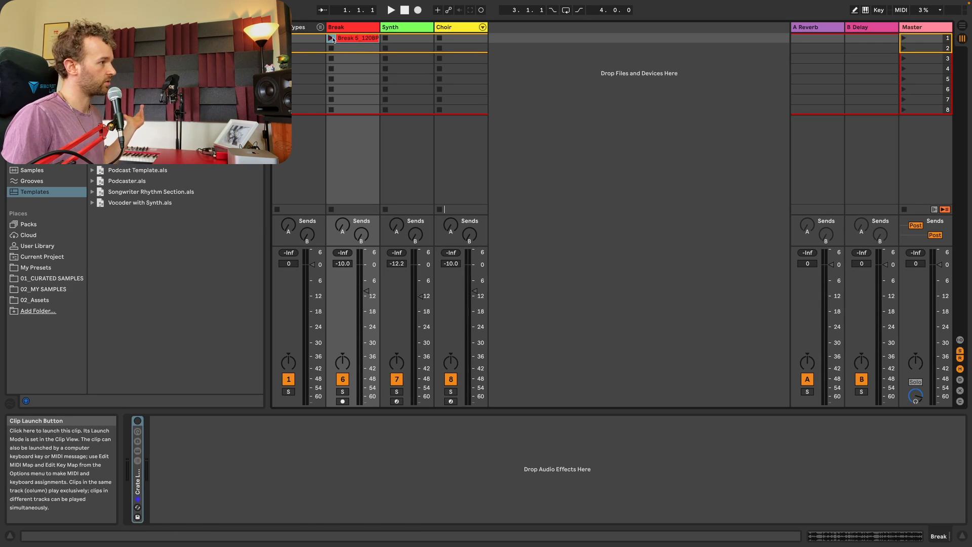
# Play the Break clip without effects, stop it, and switch on the Break track's existing rack to compare the sound.
pyautogui.click(332, 39)
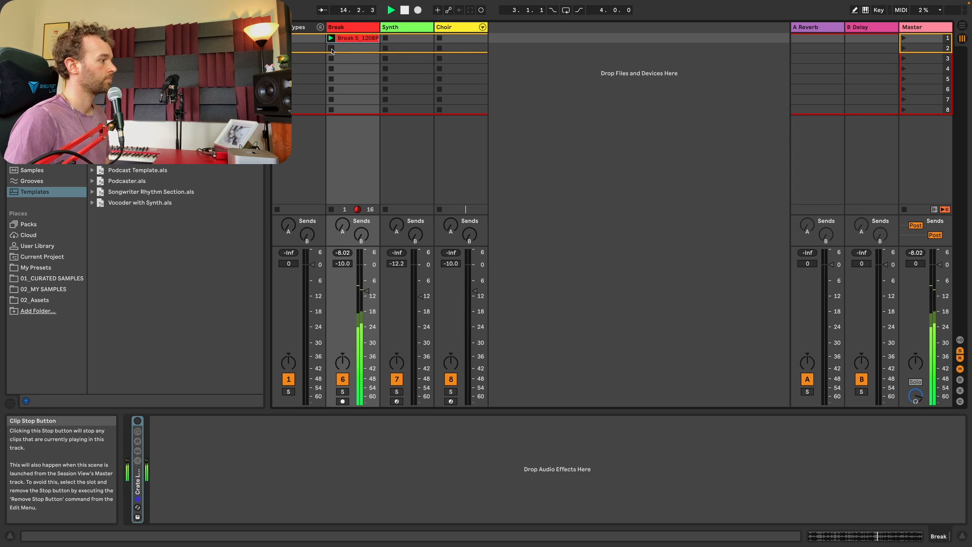
pyautogui.click(332, 49)
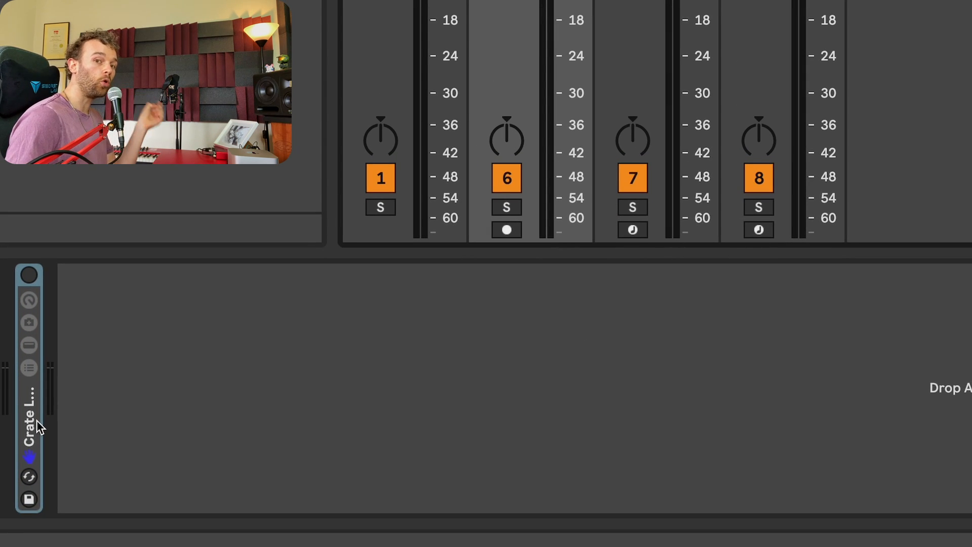
pyautogui.click(27, 280)
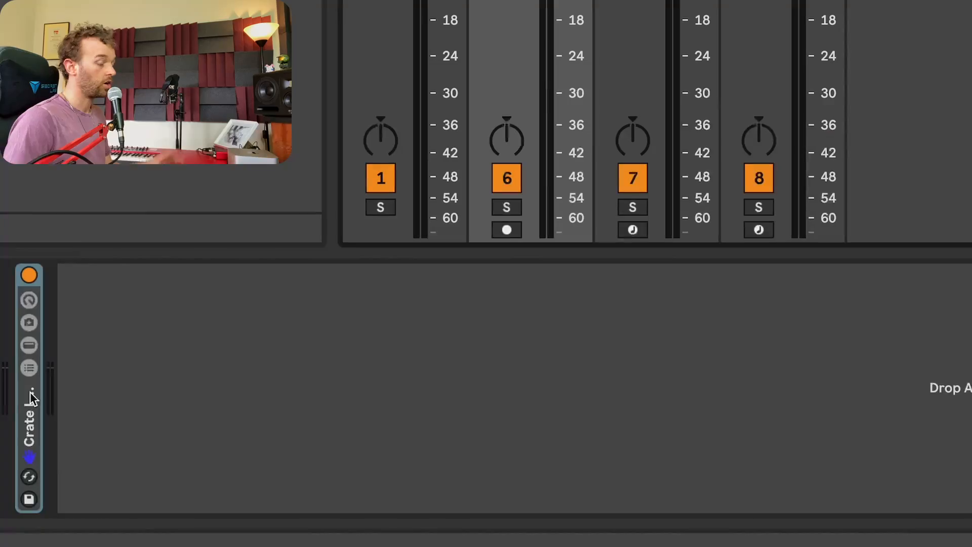
# Replace the existing rack on the Break track with an empty Audio Effect Rack from the Utilities audio effects.
pyautogui.press('Delete')
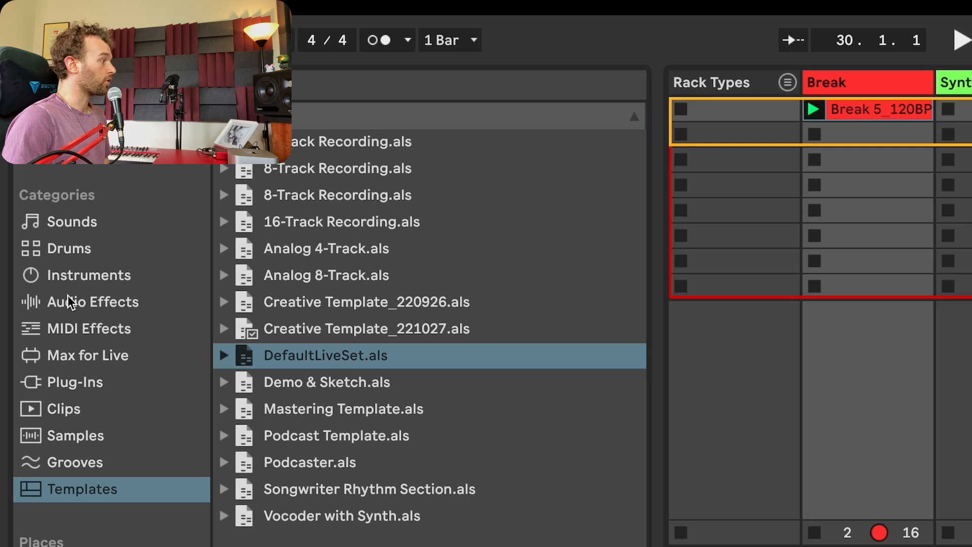
pyautogui.click(68, 300)
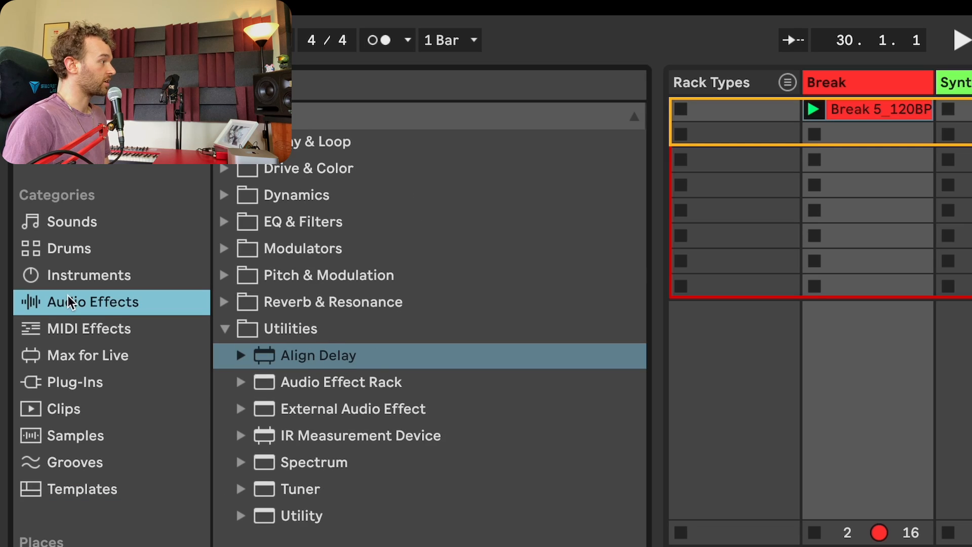
pyautogui.click(225, 328)
pyautogui.click(224, 329)
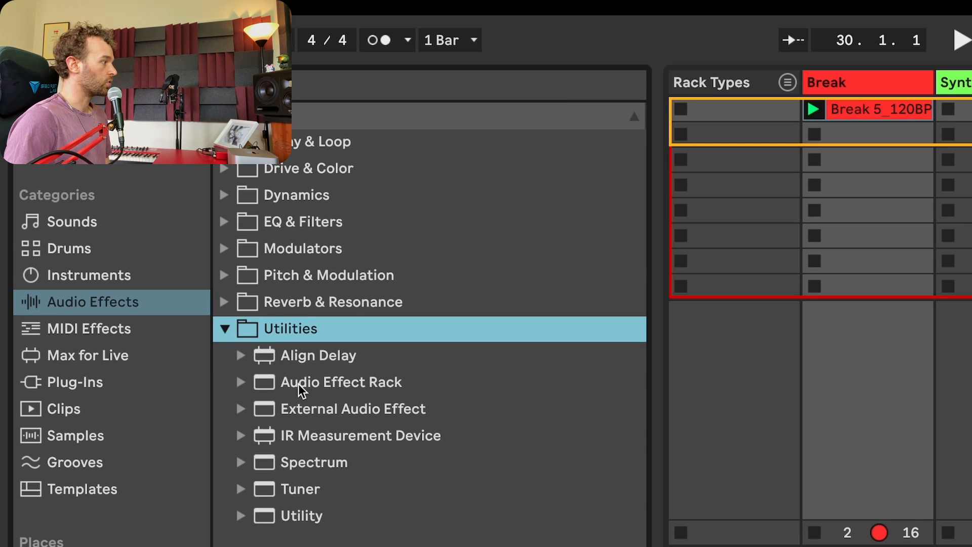
pyautogui.moveTo(298, 384); pyautogui.dragTo(221, 346)
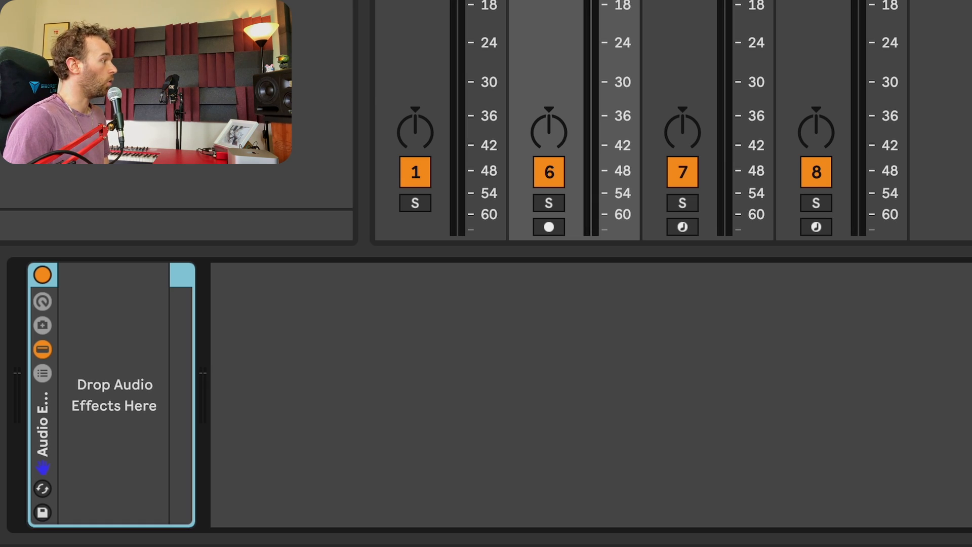
# Add an Auto Filter to the Break track and group it into an Audio Effect Rack.
pyautogui.press('super+f')
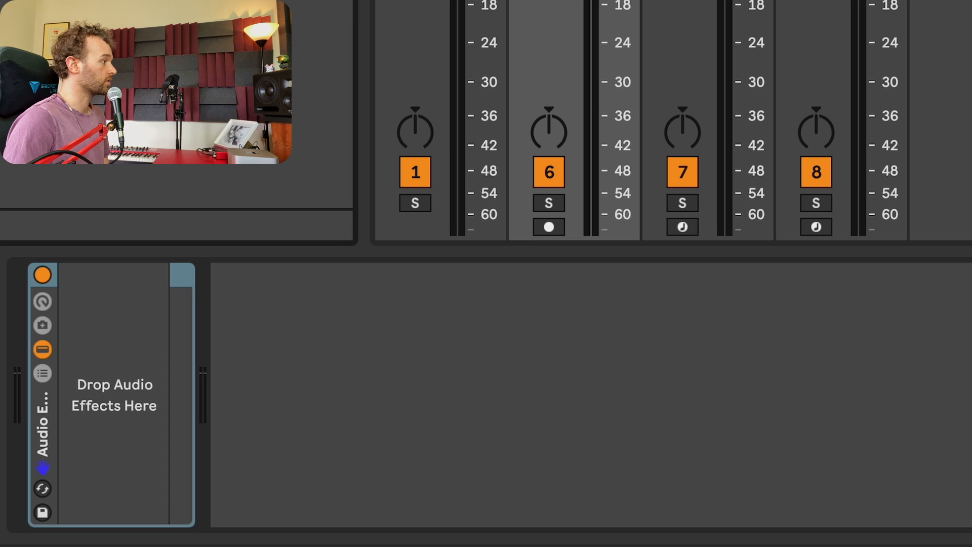
pyautogui.press('Return')
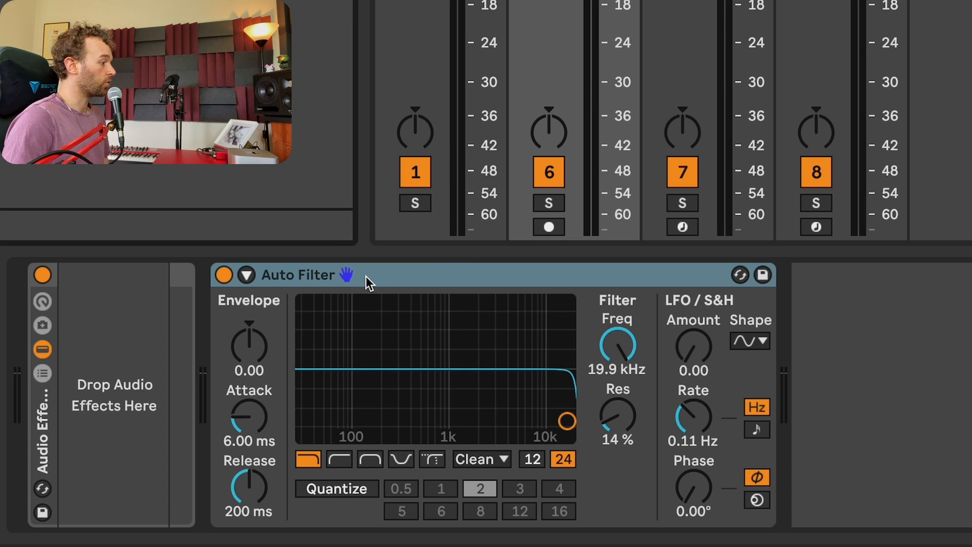
pyautogui.rightClick(366, 276)
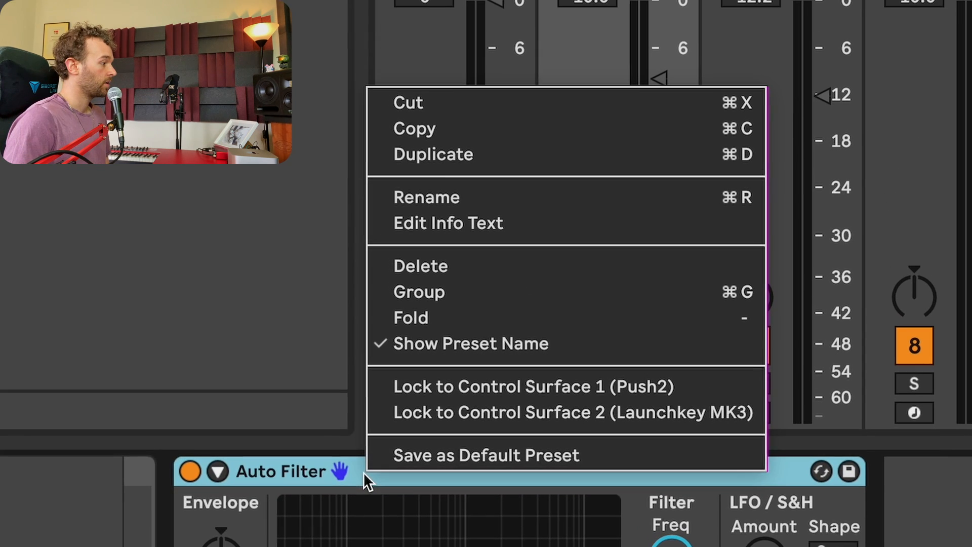
pyautogui.click(409, 291)
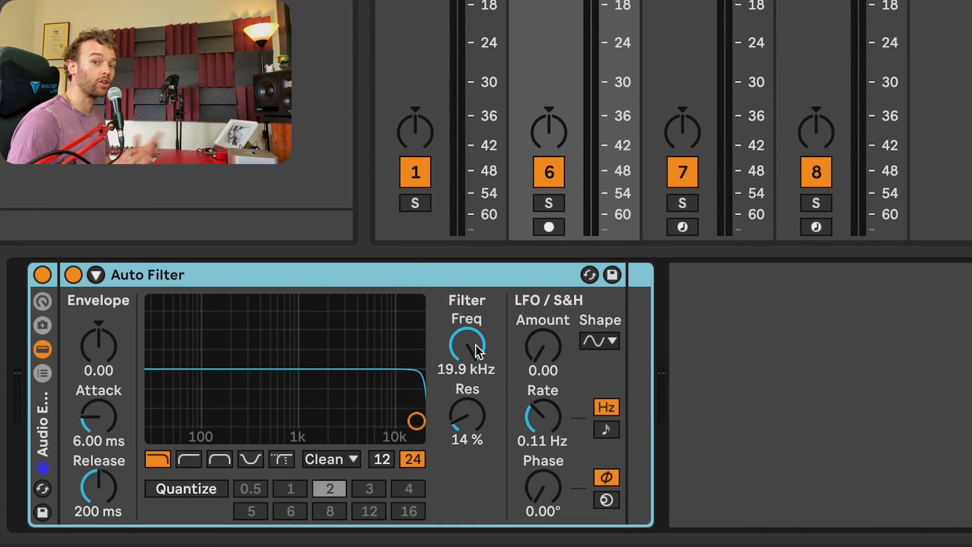
# Switch the Auto Filter to high-pass and lower its frequency to 26.0 Hz.
pyautogui.moveTo(475, 344)
pyautogui.mouseDown()
pyautogui.moveTo(475, 405)
pyautogui.moveTo(478, 345)
pyautogui.mouseUp()
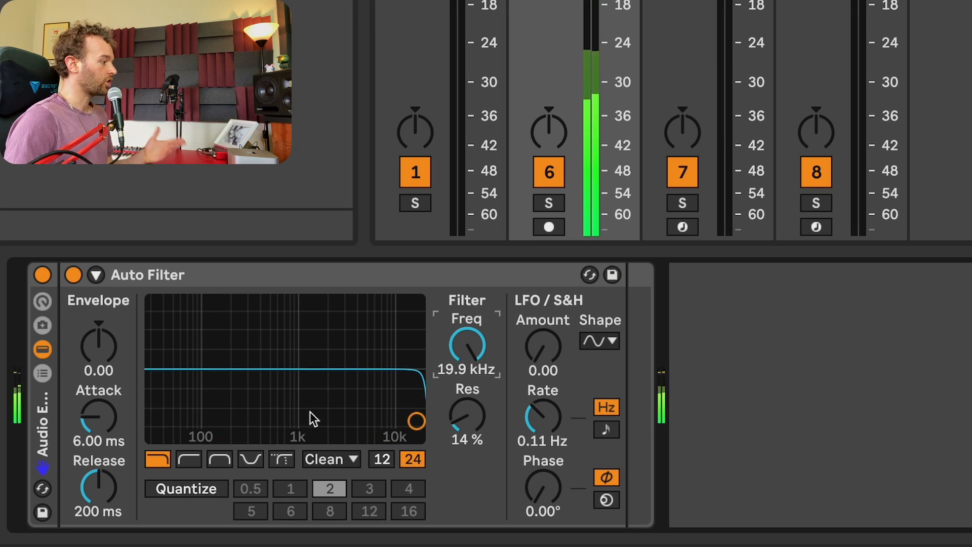
pyautogui.click(189, 459)
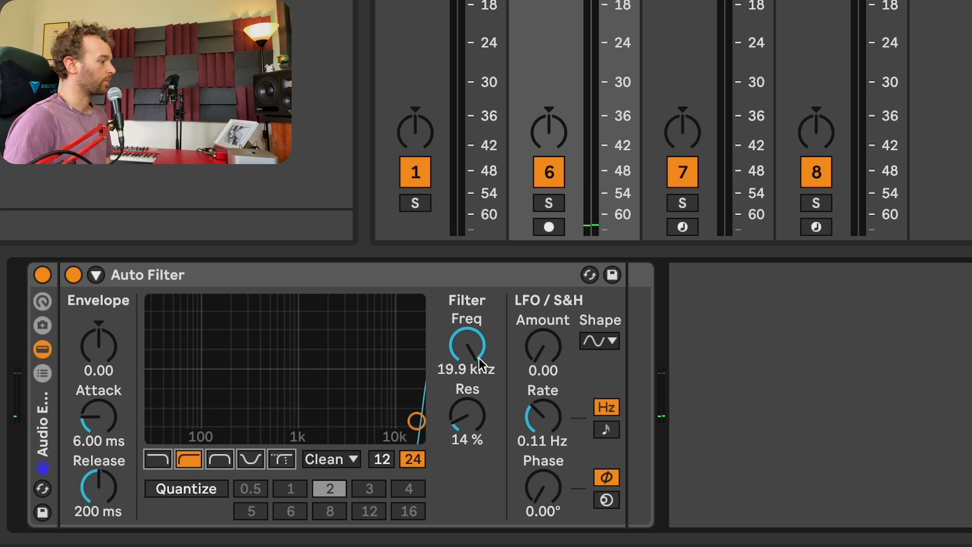
pyautogui.moveTo(476, 335); pyautogui.dragTo(475, 340)
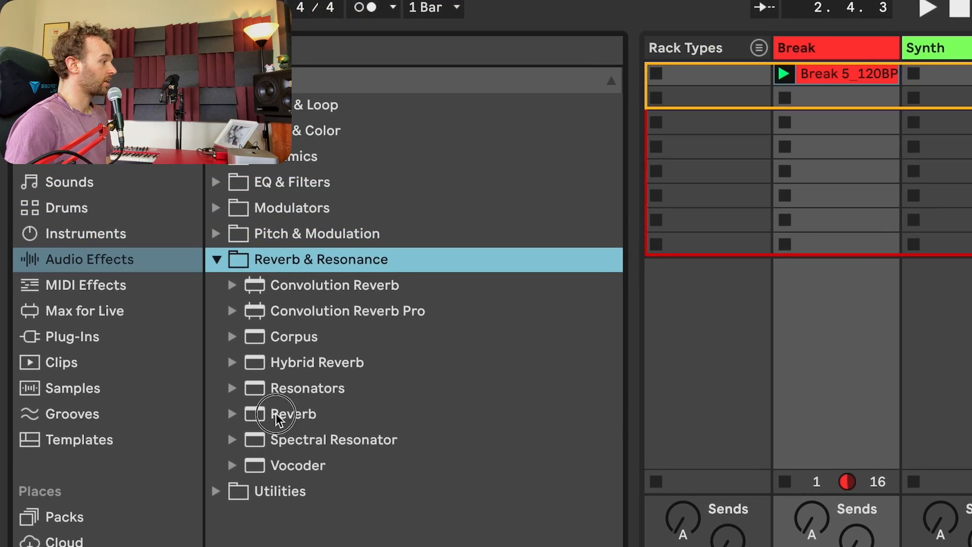
# Add a Reverb inside the rack, directly after the Auto Filter.
pyautogui.click(118, 180)
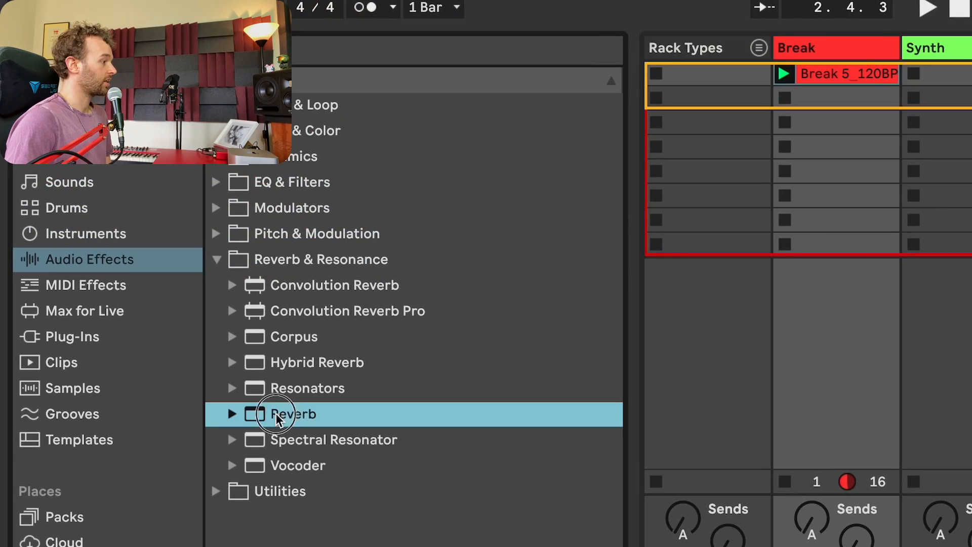
pyautogui.moveTo(294, 414); pyautogui.dragTo(620, 315)
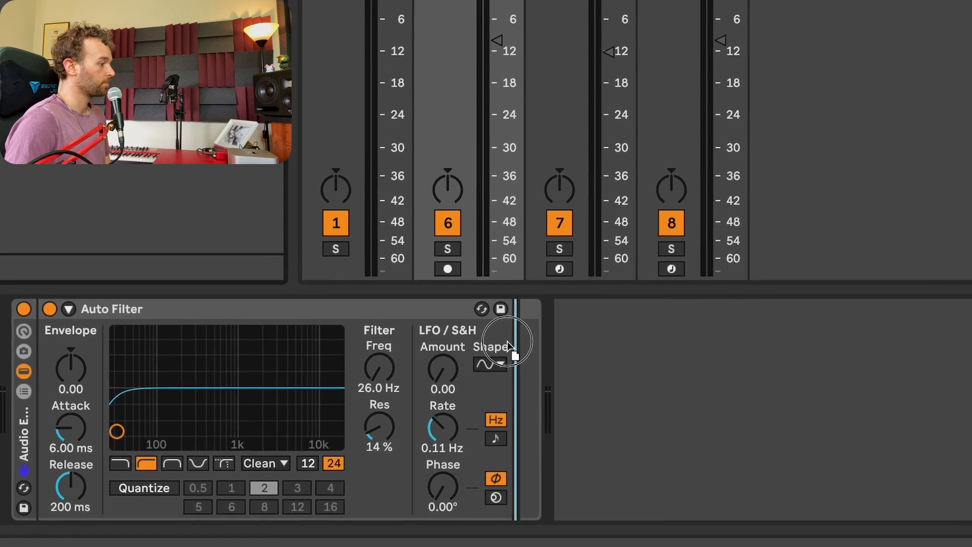
pyautogui.moveTo(509, 347); pyautogui.dragTo(512, 350)
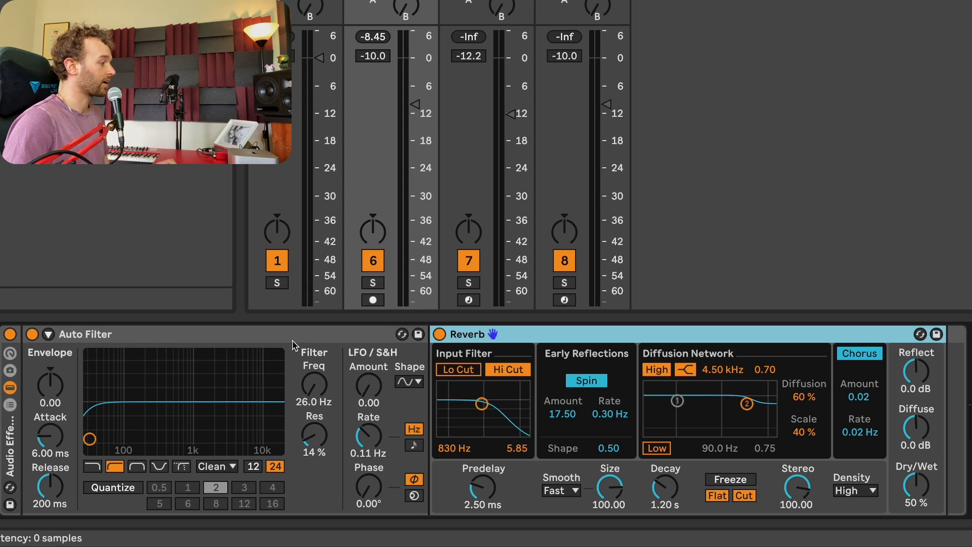
# Raise the Auto Filter's frequency to 524 Hz and its resonance to 49 %.
pyautogui.moveTo(315, 395); pyautogui.dragTo(315, 350)
pyautogui.moveTo(320, 450); pyautogui.dragTo(320, 414)
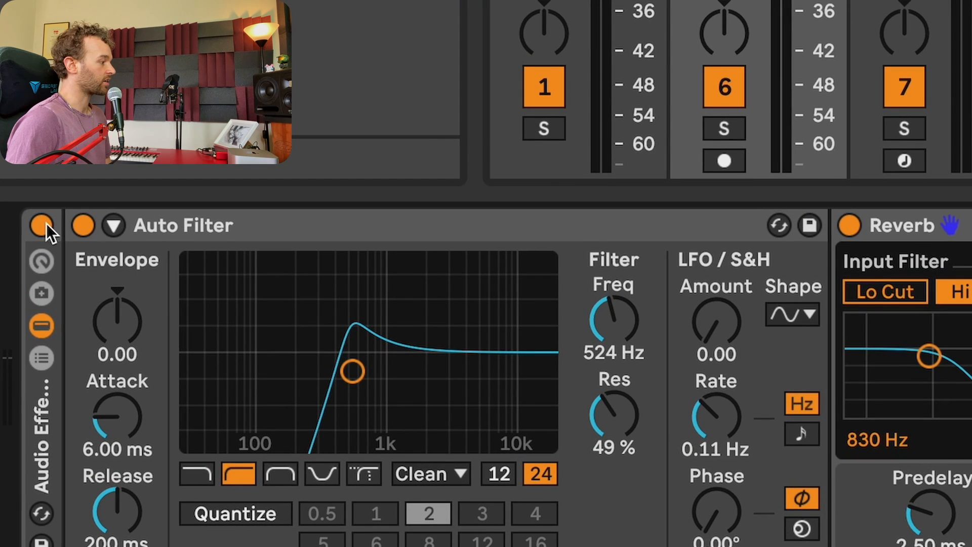
# Play the Break clip and toggle the whole rack off and on to compare the dry and processed sound.
pyautogui.press('space')
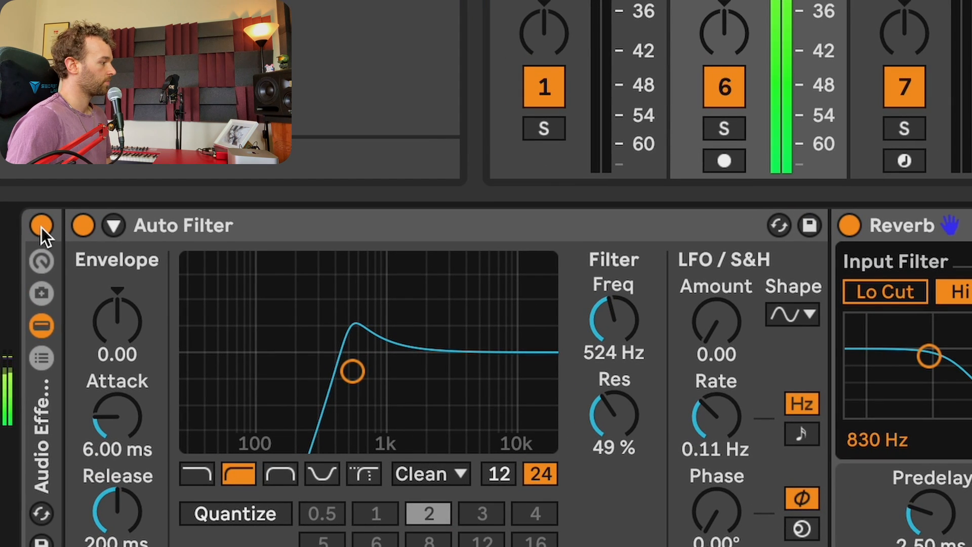
pyautogui.click(41, 225)
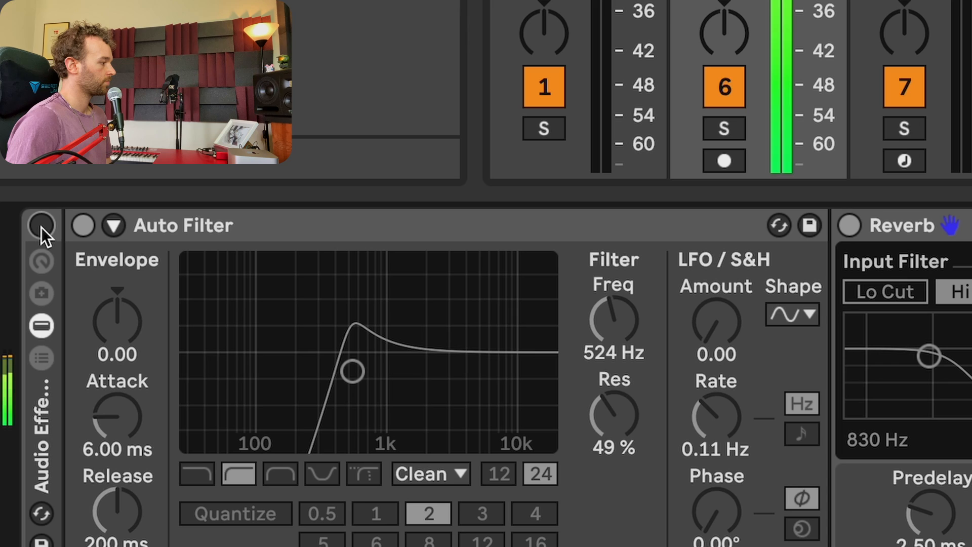
pyautogui.click(42, 226)
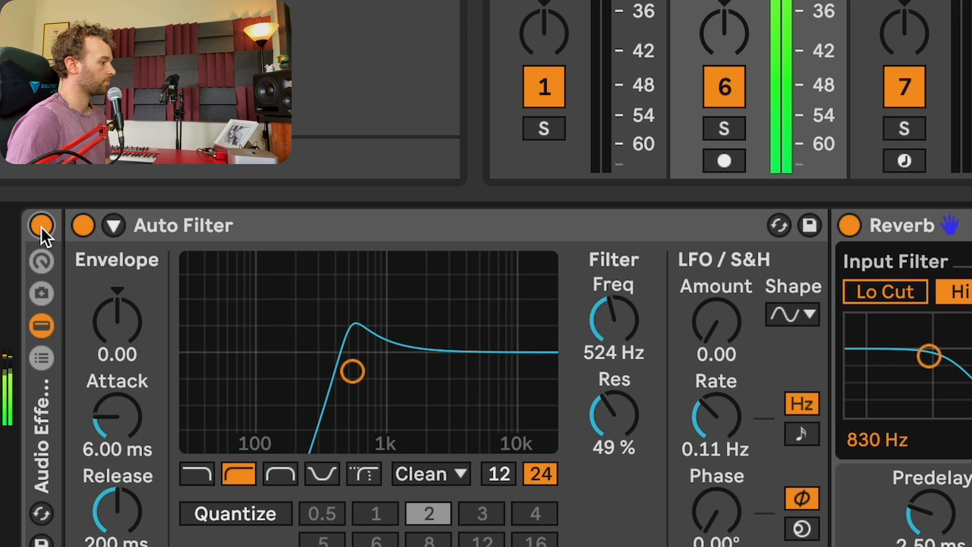
pyautogui.click(42, 225)
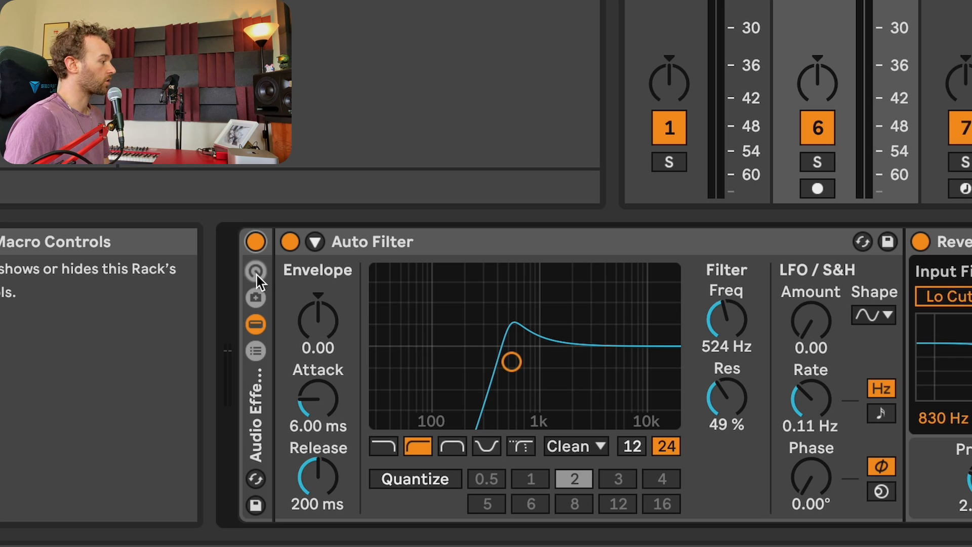
# Show the rack's macro controls, map the Auto Filter frequency to Macro 1, and turn that macro to 631 Hz during playback.
pyautogui.click(257, 275)
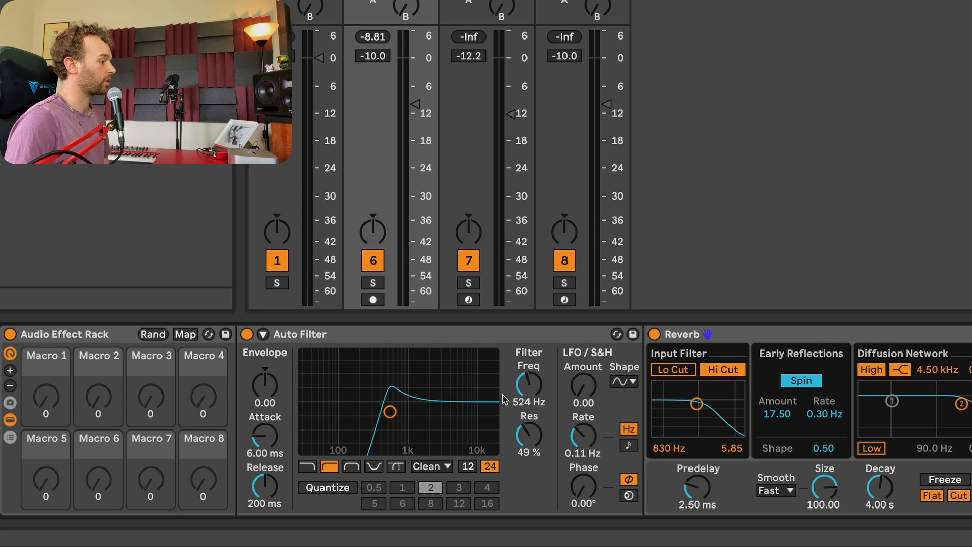
pyautogui.rightClick(527, 396)
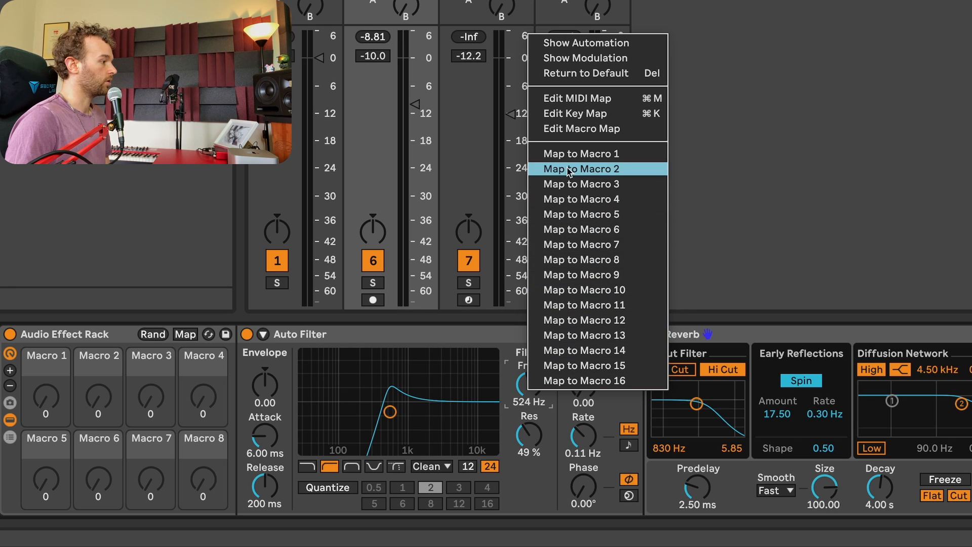
pyautogui.click(570, 154)
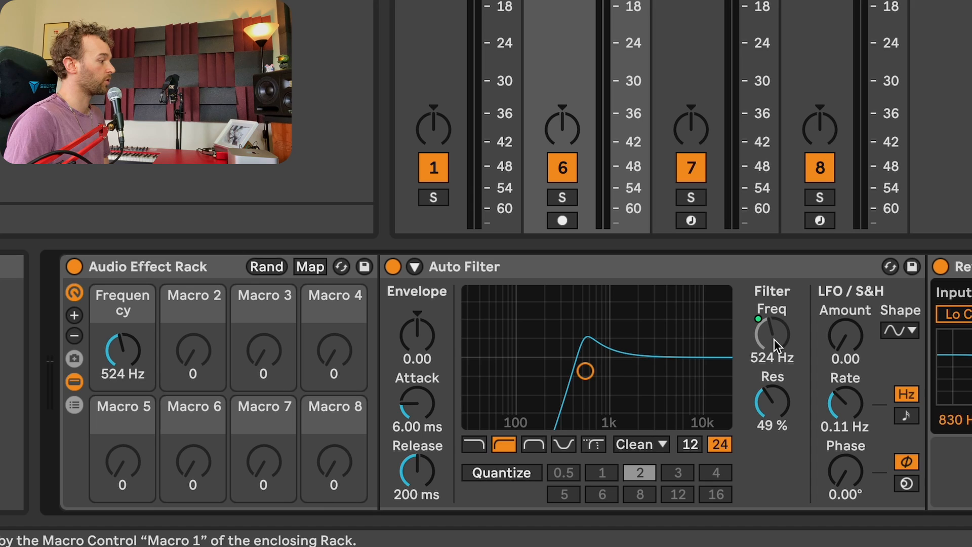
pyautogui.press('space')
pyautogui.moveTo(122, 350)
pyautogui.mouseDown()
pyautogui.moveTo(123, 268)
pyautogui.moveTo(123, 370)
pyautogui.moveTo(122, 309)
pyautogui.moveTo(122, 338)
pyautogui.mouseUp()
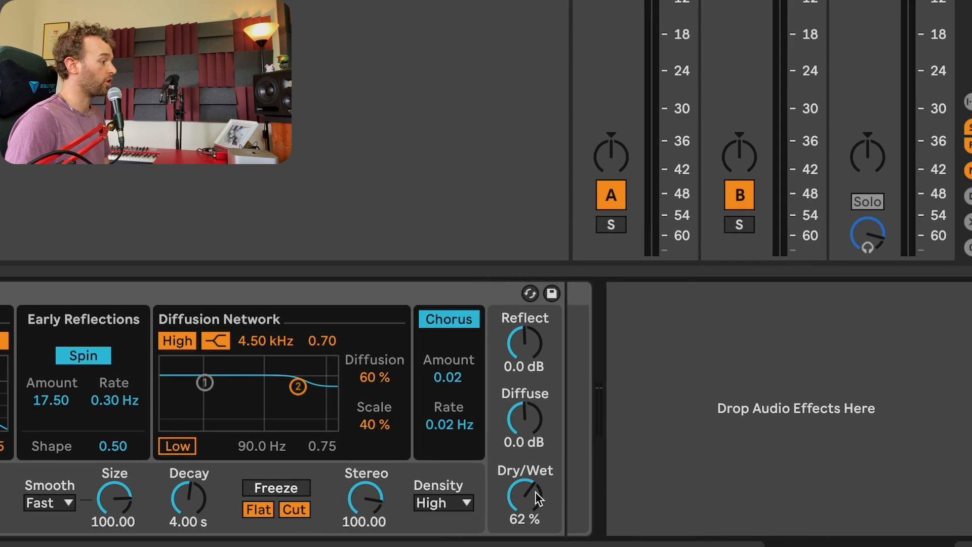
# Map the Reverb's Dry/Wet to Macro 2.
pyautogui.rightClick(537, 495)
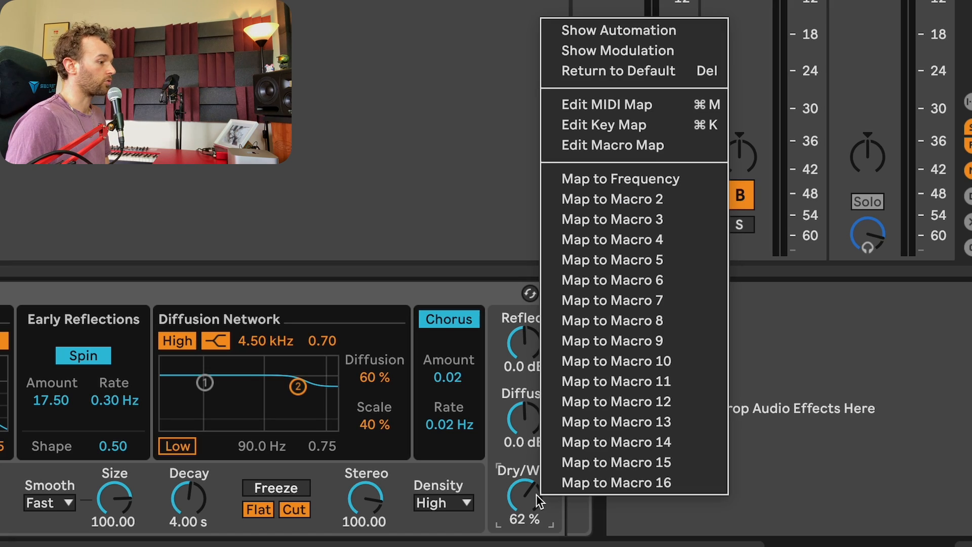
pyautogui.click(606, 200)
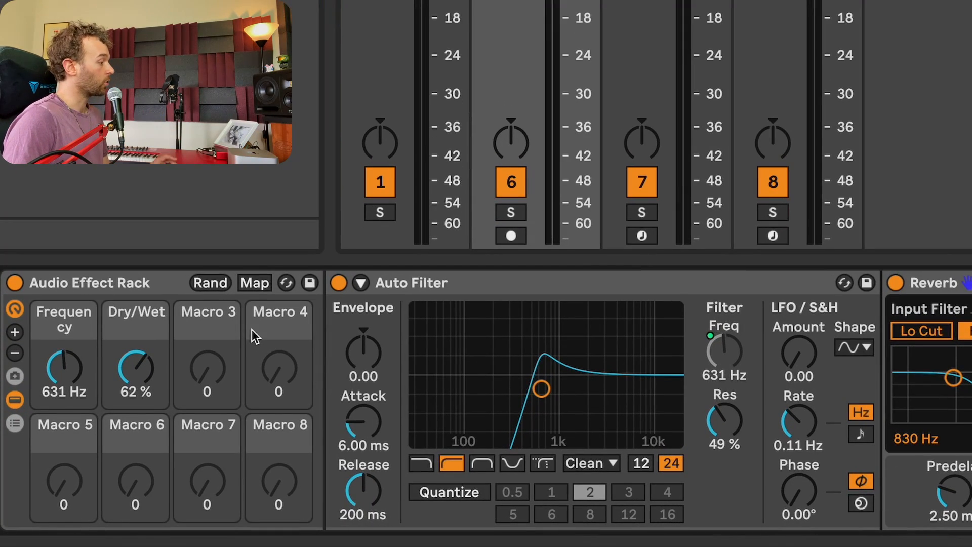
# Enter macro mapping mode, map the Auto Filter resonance to Macro 1 as well, and turn the macro to test both parameters.
pyautogui.click(254, 281)
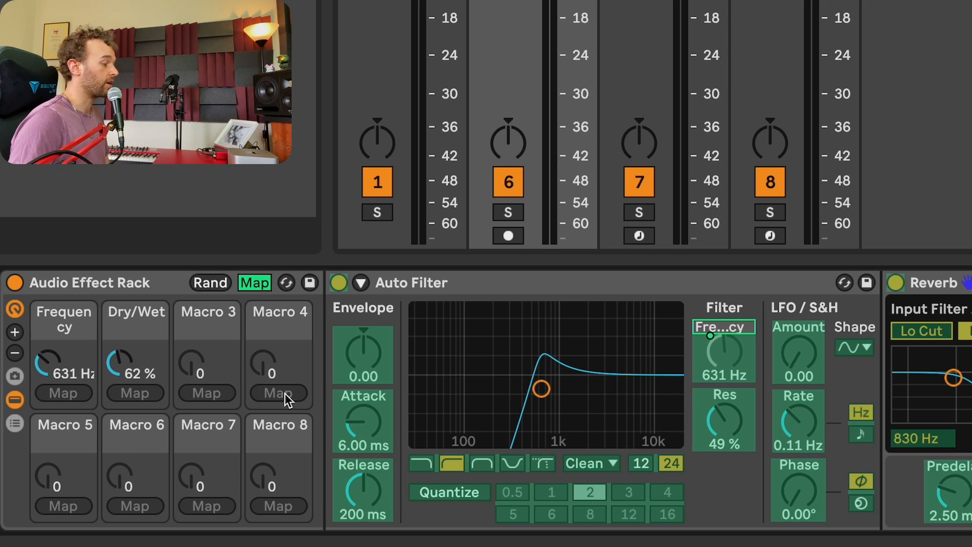
pyautogui.click(729, 430)
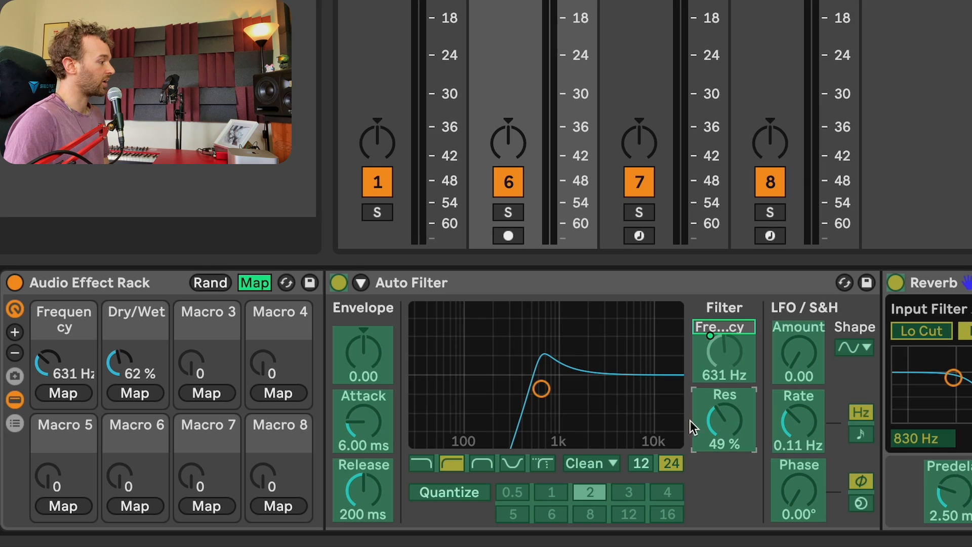
pyautogui.click(62, 394)
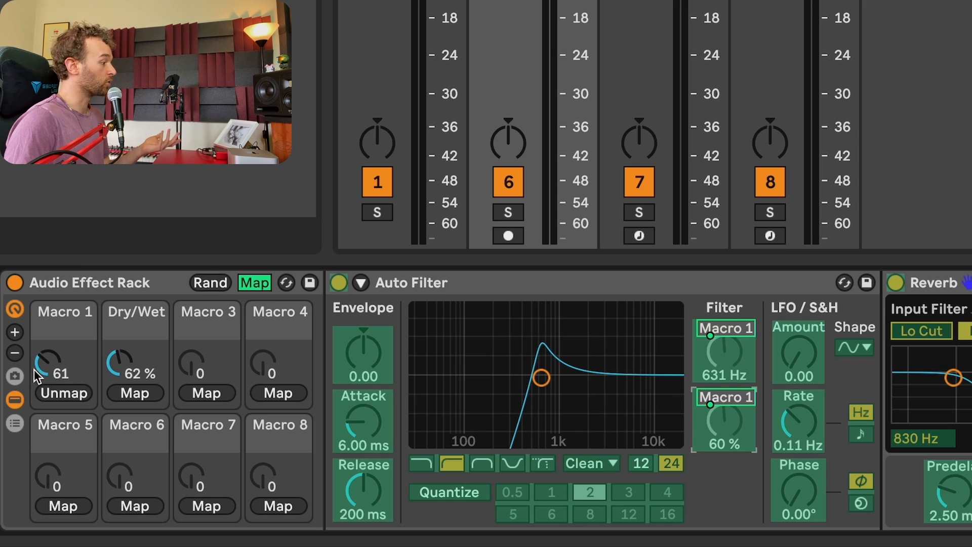
pyautogui.moveTo(57, 367)
pyautogui.mouseDown()
pyautogui.moveTo(58, 333)
pyautogui.moveTo(58, 391)
pyautogui.moveTo(57, 336)
pyautogui.moveTo(57, 373)
pyautogui.mouseUp()
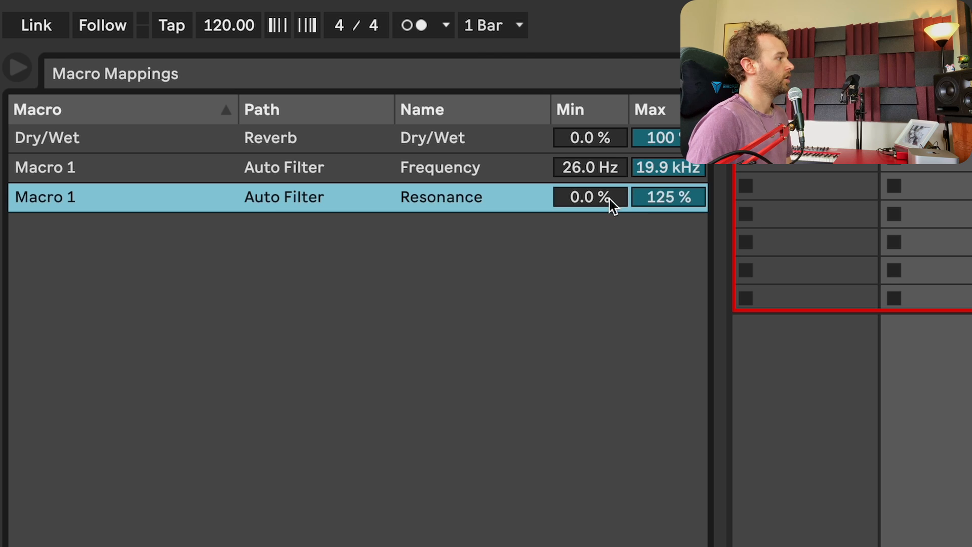
# Limit Macro 1's resonance mapping to a range of 10 % to 60 % and turn the macro to try it out.
pyautogui.write('10')
pyautogui.press('Return')
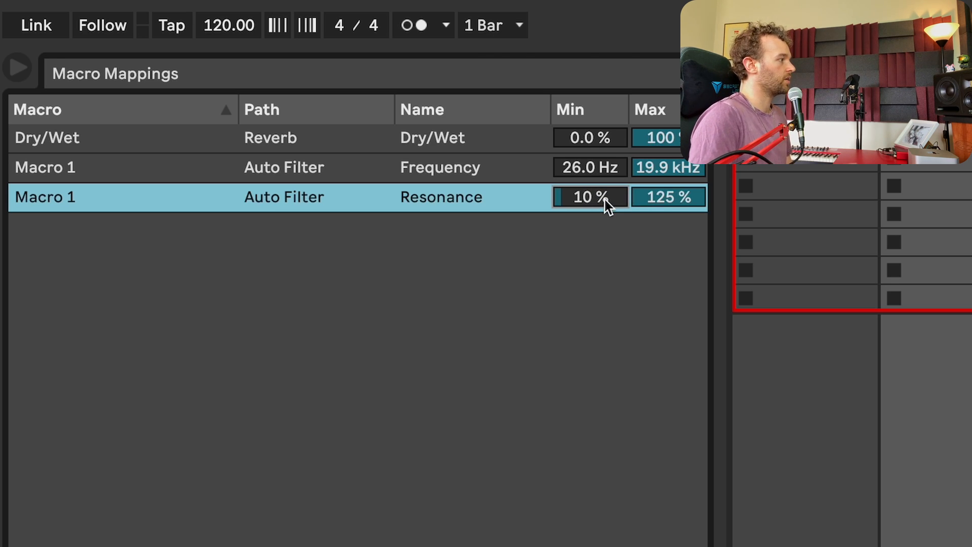
pyautogui.click(663, 199)
pyautogui.write('60')
pyautogui.press('Return')
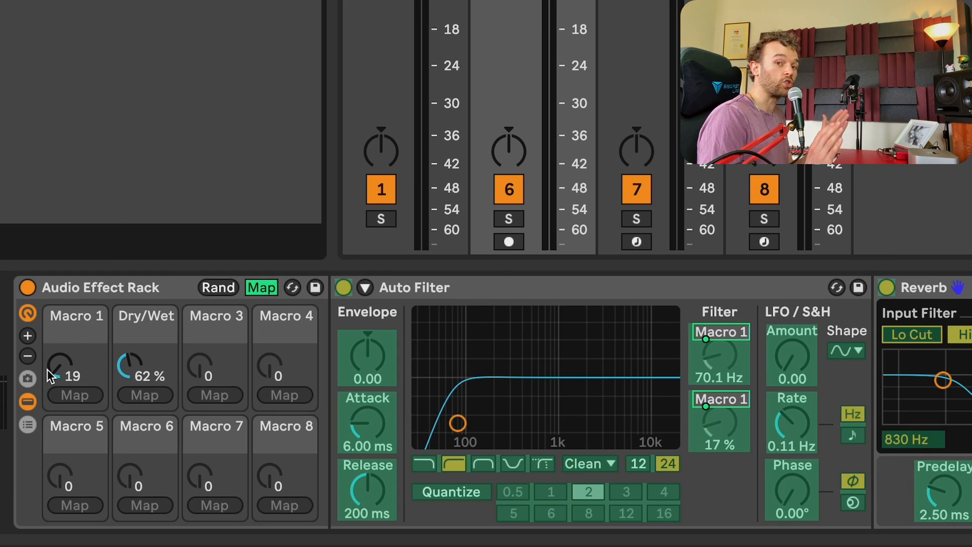
pyautogui.moveTo(51, 376)
pyautogui.mouseDown()
pyautogui.moveTo(51, 300)
pyautogui.moveTo(51, 390)
pyautogui.mouseUp()
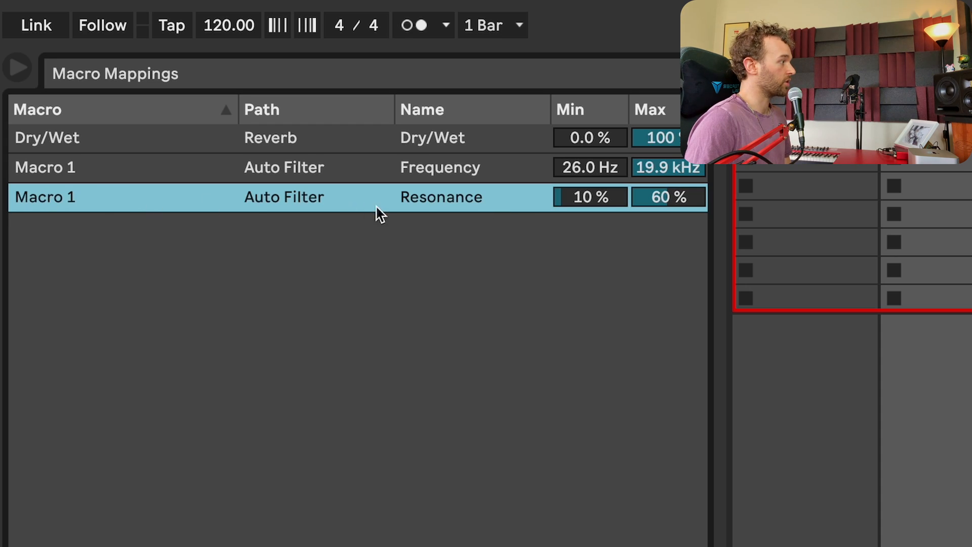
# Invert the range of Macro 1's resonance mapping and turn the macro to try it out.
pyautogui.rightClick(451, 205)
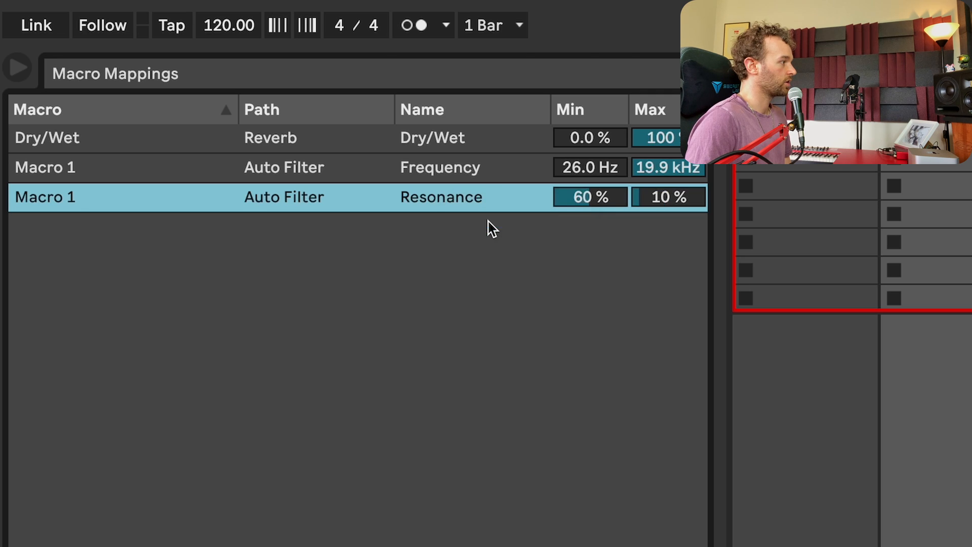
pyautogui.click(490, 219)
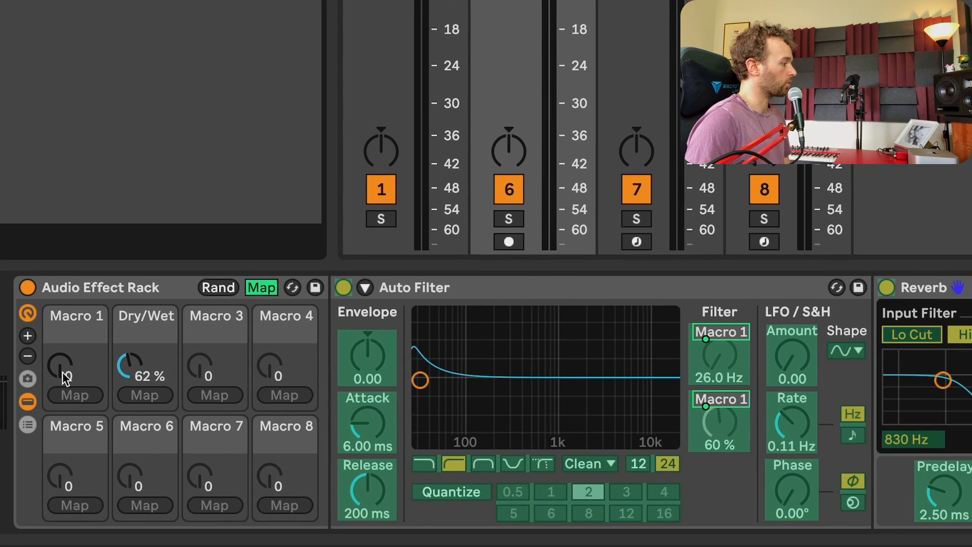
pyautogui.moveTo(62, 372)
pyautogui.mouseDown()
pyautogui.moveTo(62, 281)
pyautogui.moveTo(65, 373)
pyautogui.mouseUp()
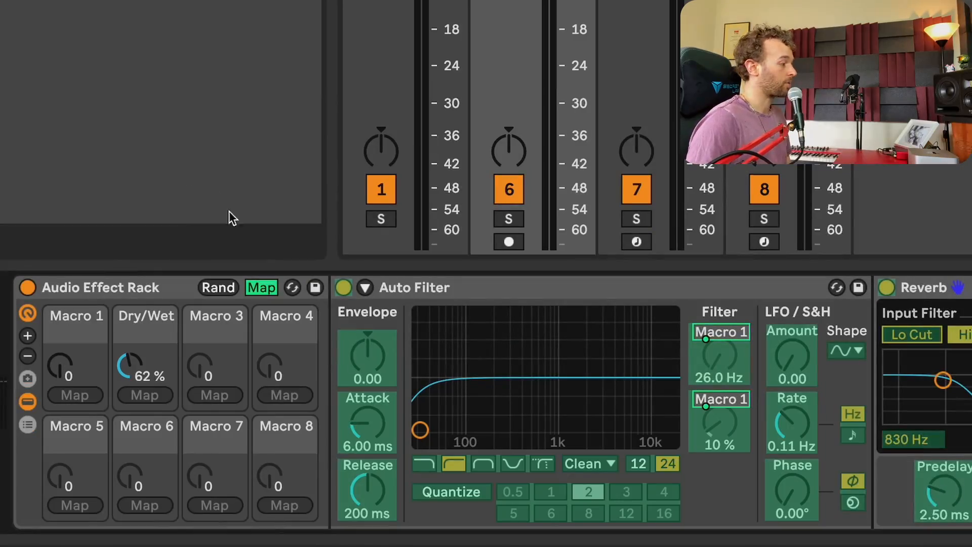
# Leave macro mapping mode and rename Macro 1 as Filter and the Dry/Wet macro as Reverb.
pyautogui.click(260, 288)
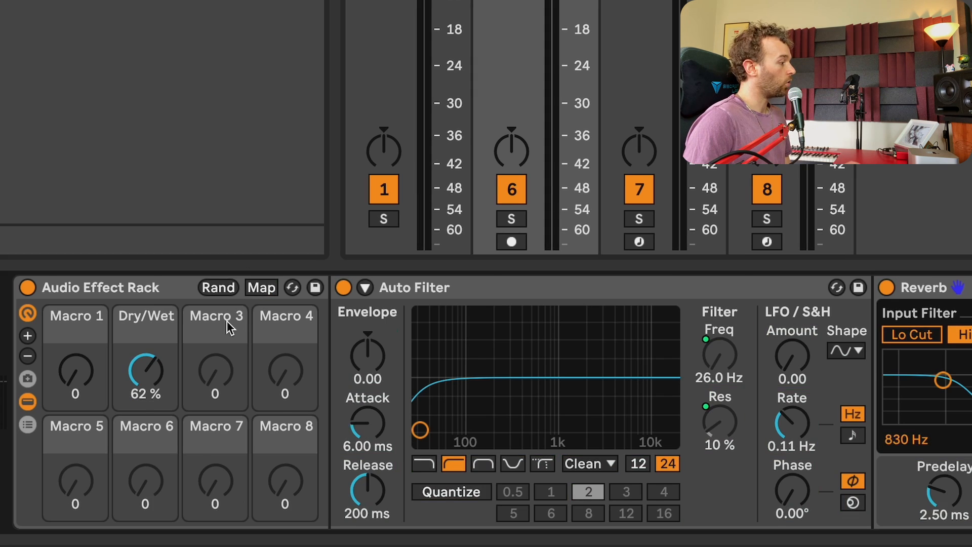
pyautogui.rightClick(78, 375)
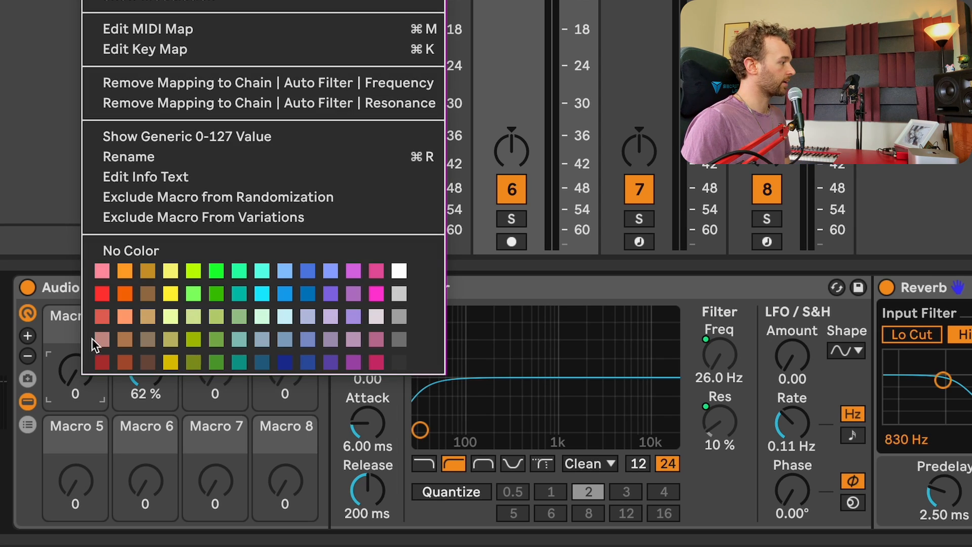
pyautogui.click(144, 156)
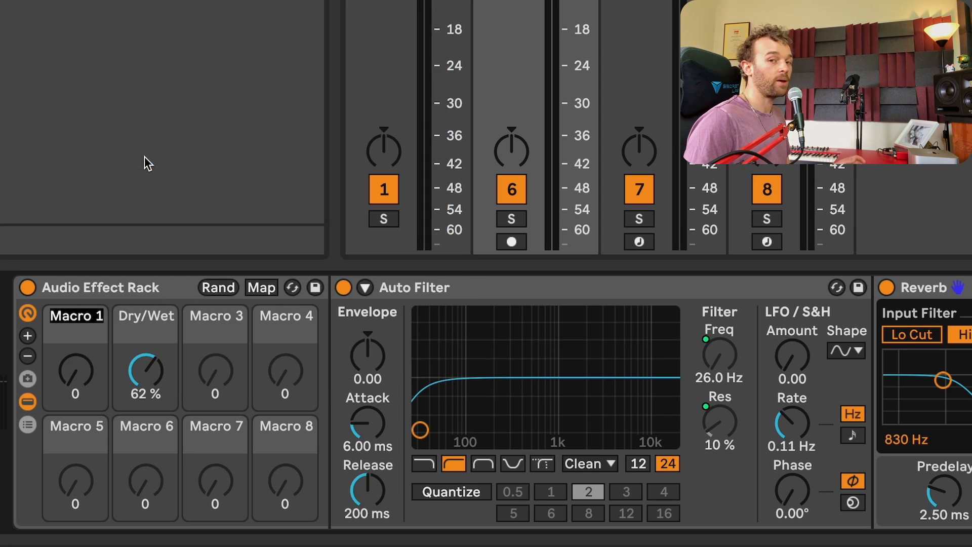
pyautogui.write('Filter')
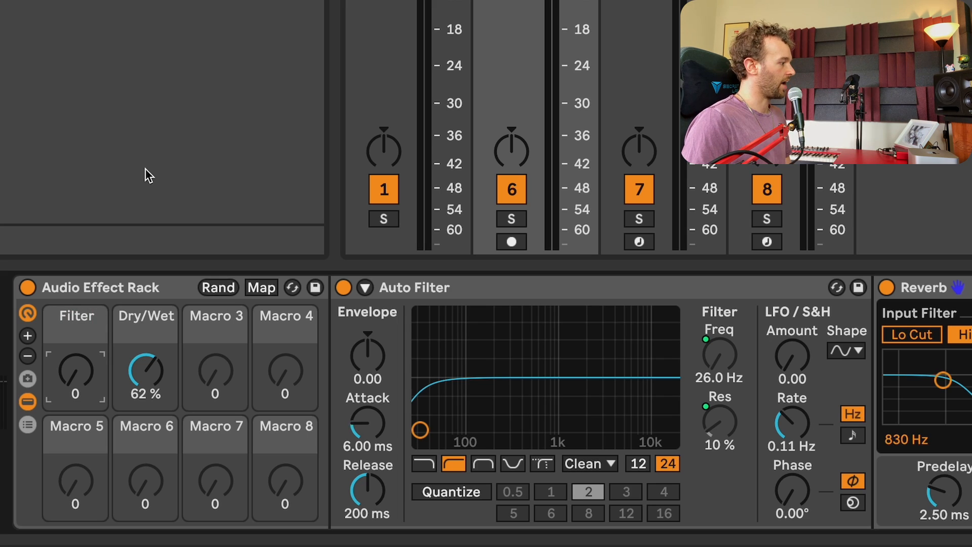
pyautogui.rightClick(153, 370)
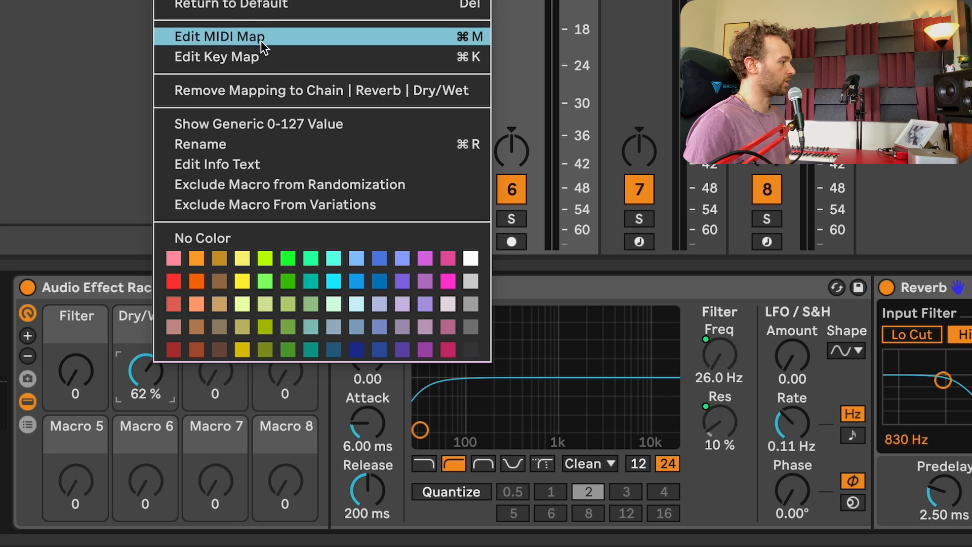
pyautogui.click(241, 143)
pyautogui.write('Reverb')
pyautogui.press('Return')
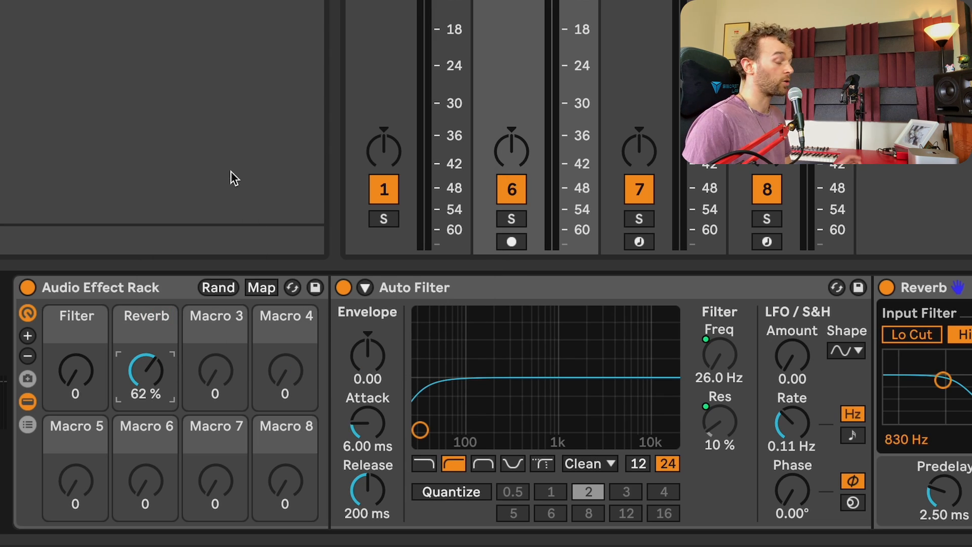
# Color the Filter macro cyan and the Reverb macro dark purple.
pyautogui.rightClick(75, 366)
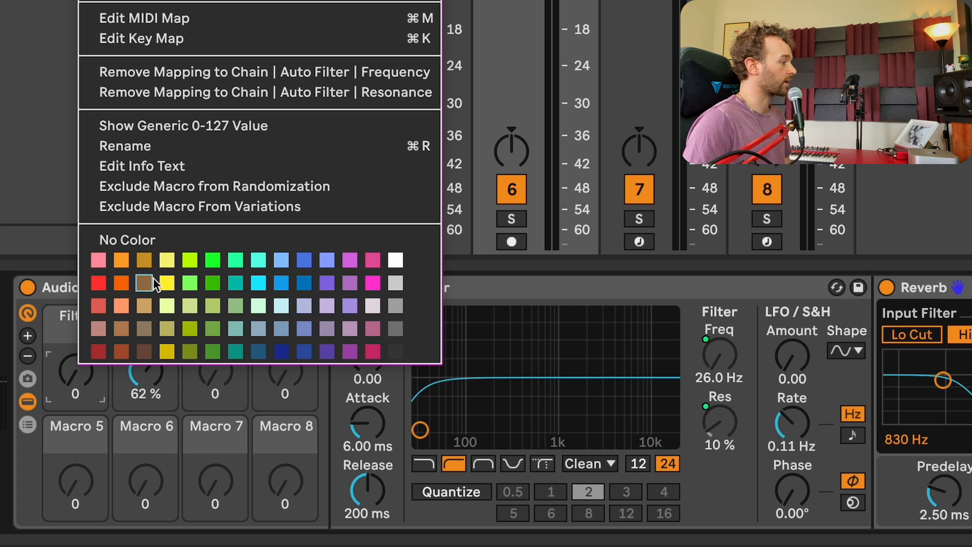
pyautogui.click(259, 283)
pyautogui.rightClick(154, 380)
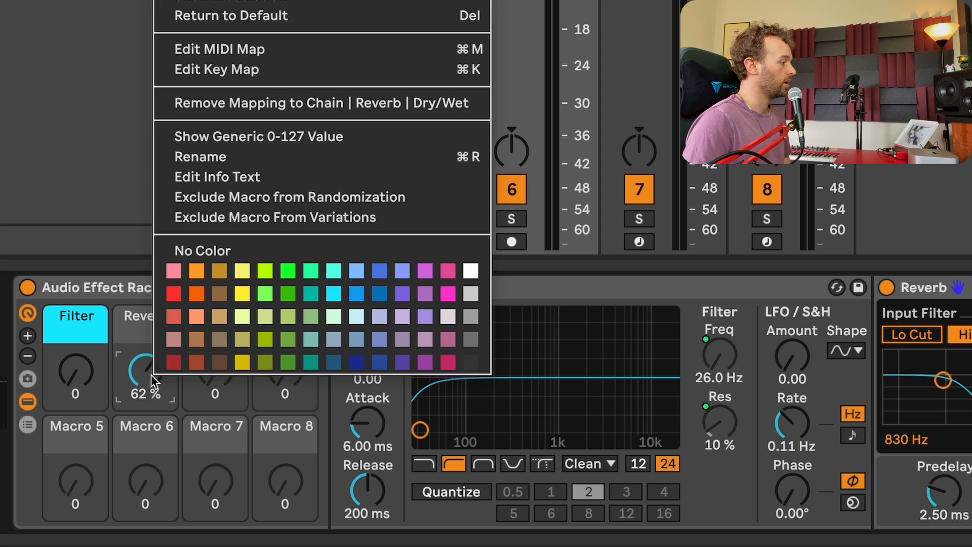
pyautogui.click(425, 362)
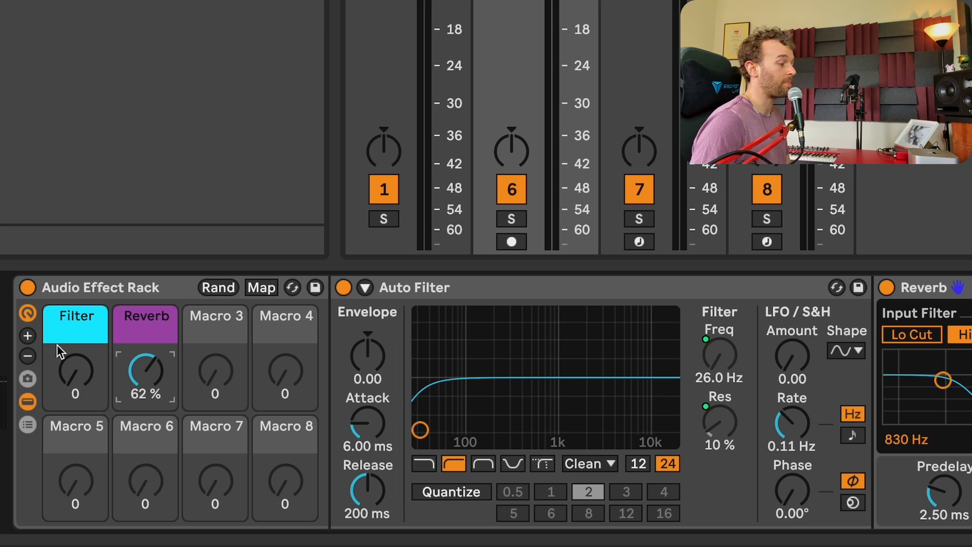
# Increase the number of macro controls in the rack to 16.
pyautogui.click(29, 336)
pyautogui.click(28, 336)
pyautogui.click(28, 335)
pyautogui.click(29, 335)
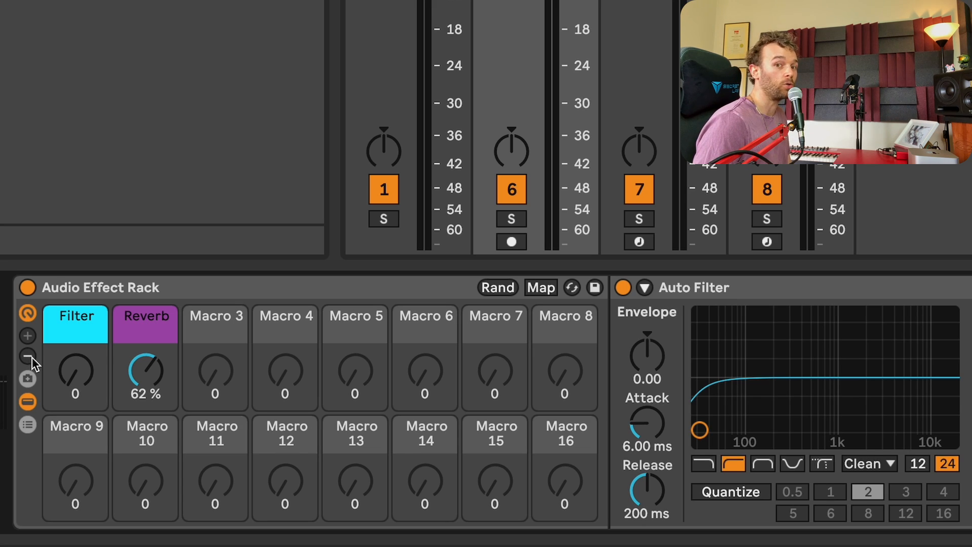
# Reduce the rack's macro controls to only the Filter macro.
pyautogui.click(29, 356)
pyautogui.click(29, 356)
pyautogui.click(29, 357)
pyautogui.click(29, 356)
pyautogui.click(29, 356)
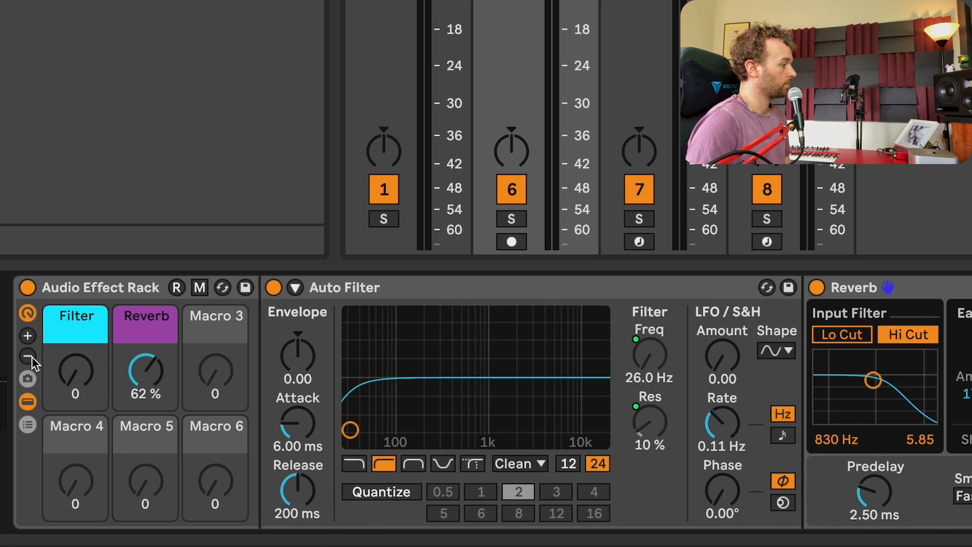
pyautogui.click(29, 356)
pyautogui.click(29, 356)
pyautogui.click(31, 358)
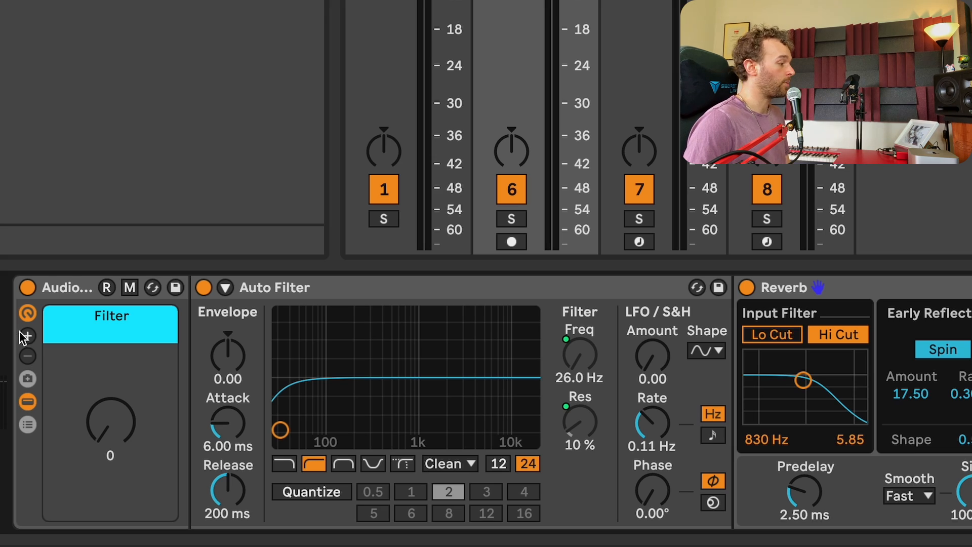
# Bring the rack back to eight macro controls.
pyautogui.click(27, 335)
pyautogui.click(26, 335)
pyautogui.click(27, 335)
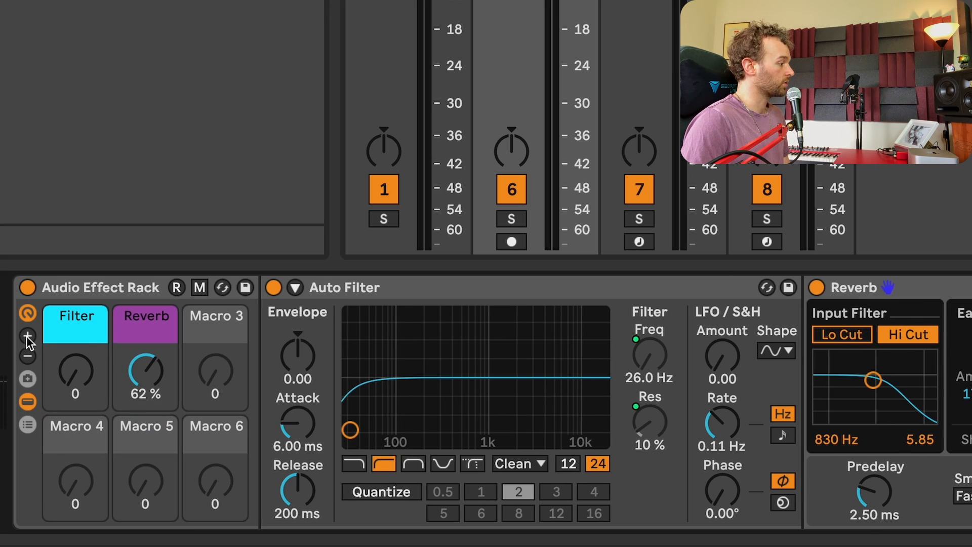
pyautogui.click(27, 336)
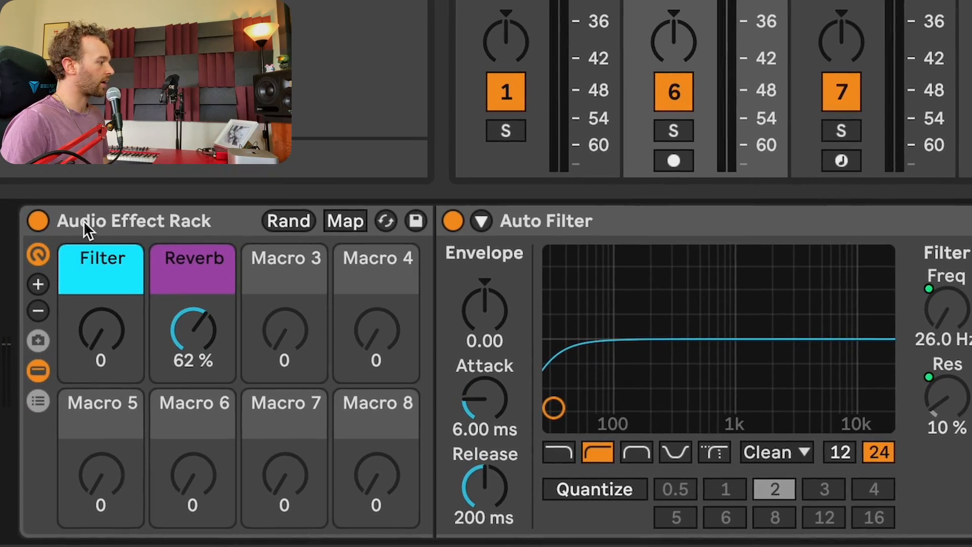
# Randomize the rack's macro values repeatedly, listening to the results during playback.
pyautogui.click(291, 220)
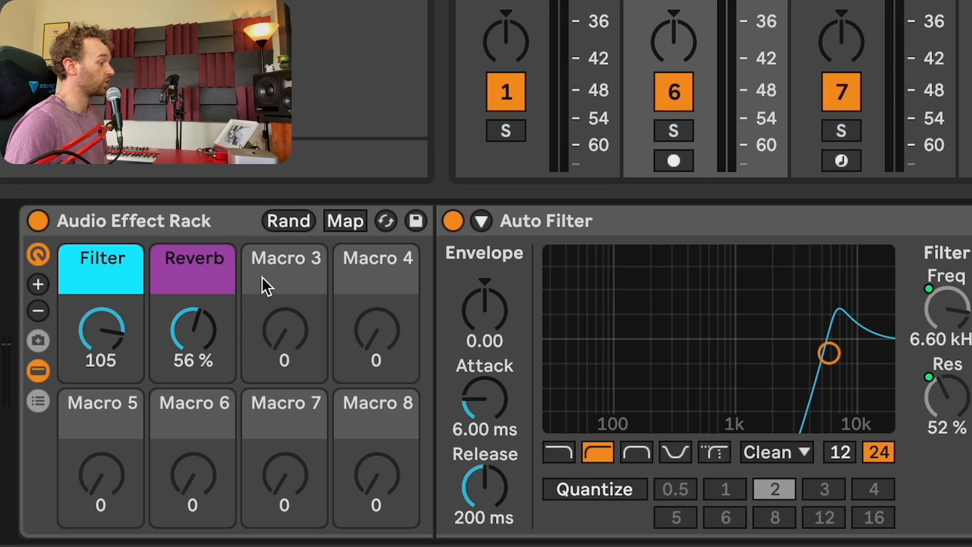
pyautogui.click(292, 220)
pyautogui.click(292, 220)
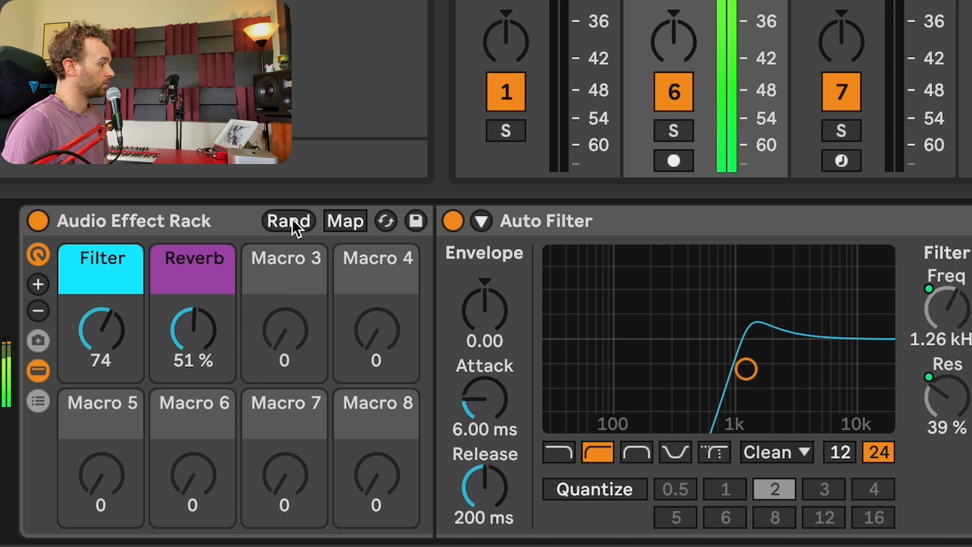
pyautogui.click(291, 221)
pyautogui.click(292, 220)
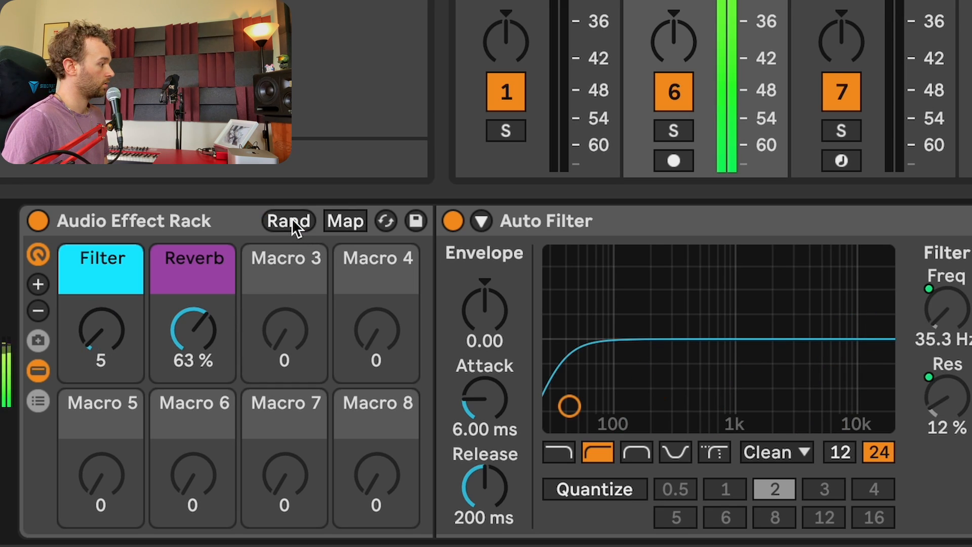
pyautogui.click(291, 220)
pyautogui.click(292, 221)
pyautogui.click(292, 220)
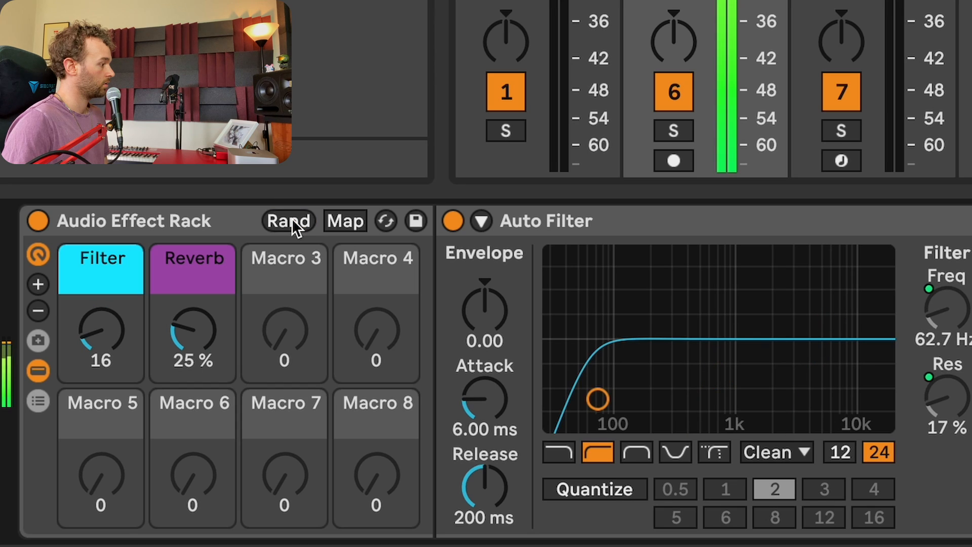
pyautogui.click(292, 221)
pyautogui.click(292, 221)
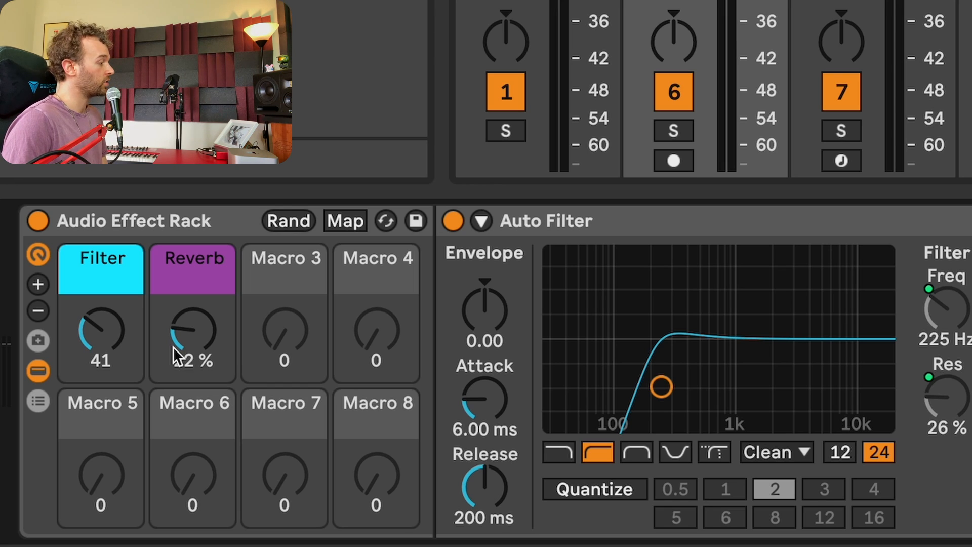
# Show the rack's macro variations and set the Filter macro to 71 and the Reverb macro to 47 %.
pyautogui.click(39, 341)
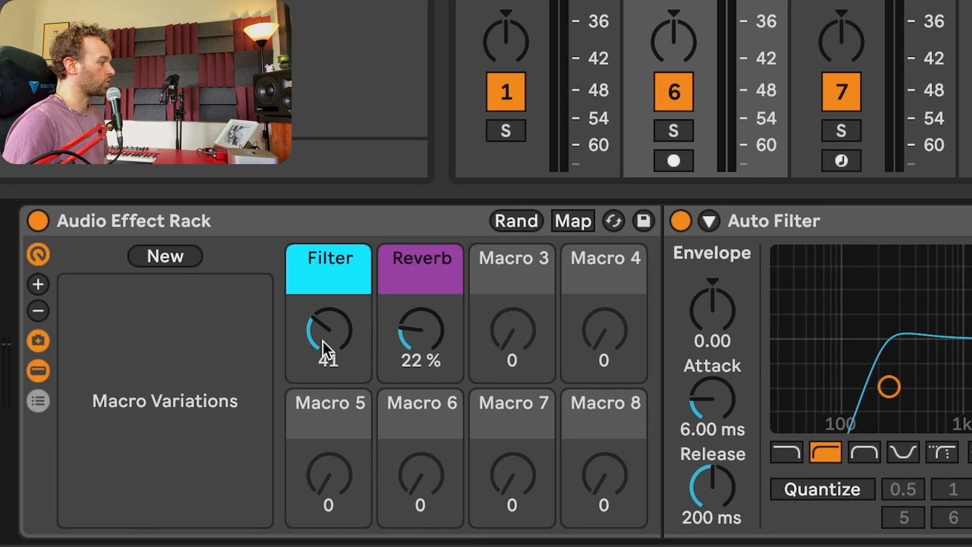
pyautogui.moveTo(323, 341); pyautogui.dragTo(323, 314)
pyautogui.moveTo(426, 350)
pyautogui.mouseDown()
pyautogui.moveTo(426, 337)
pyautogui.moveTo(426, 348)
pyautogui.mouseUp()
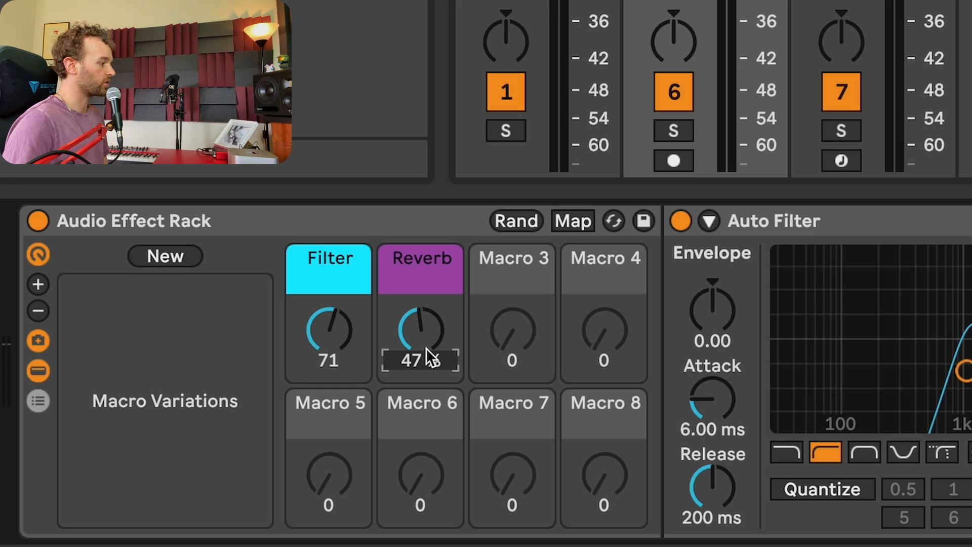
# Store the macro values as a new variation and name it Filtered Verb.
pyautogui.click(147, 263)
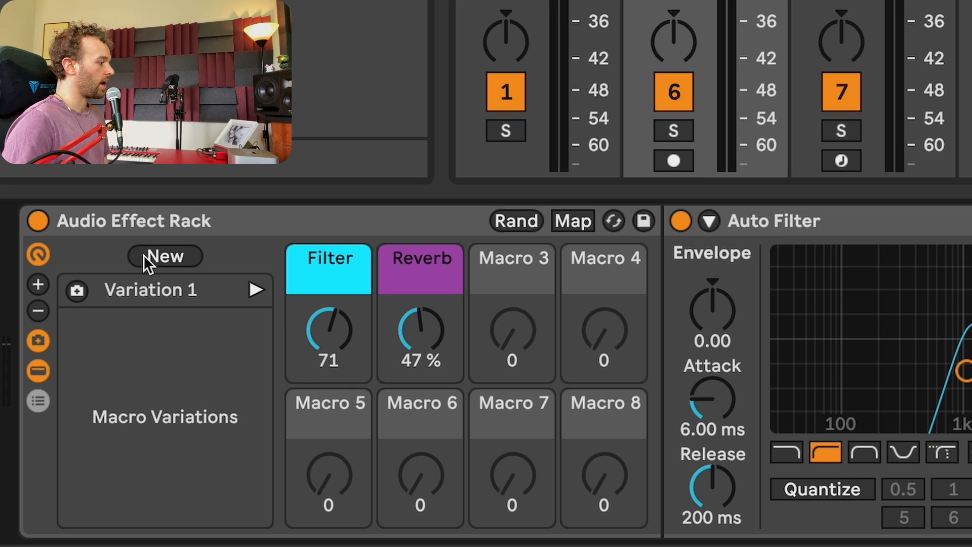
pyautogui.click(165, 298)
pyautogui.rightClick(172, 297)
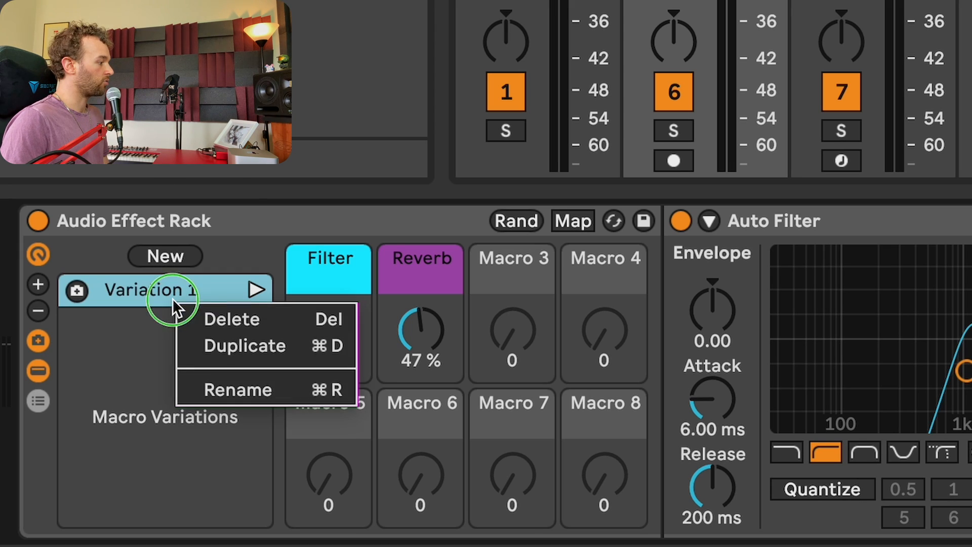
pyautogui.click(221, 387)
pyautogui.write('Fi')
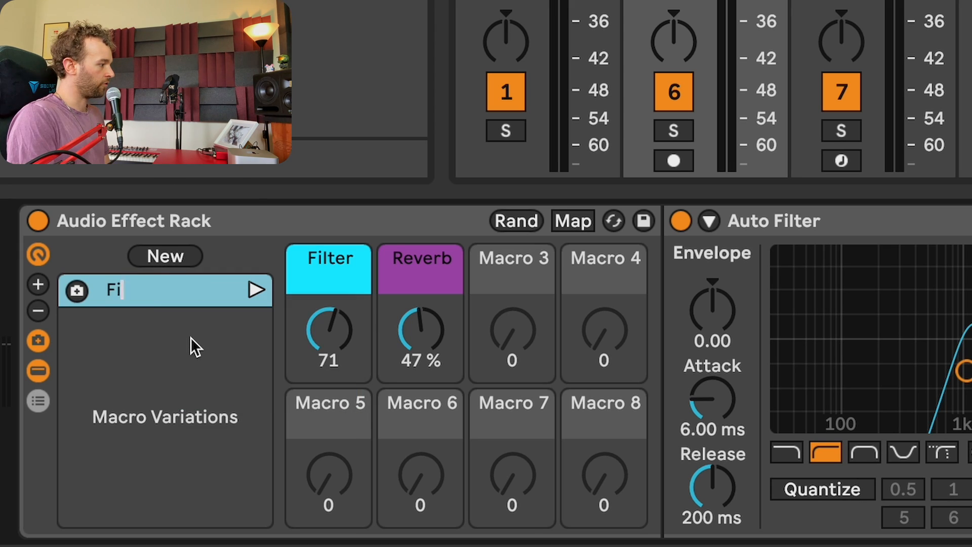
pyautogui.write('ltered Verb')
pyautogui.press('Return')
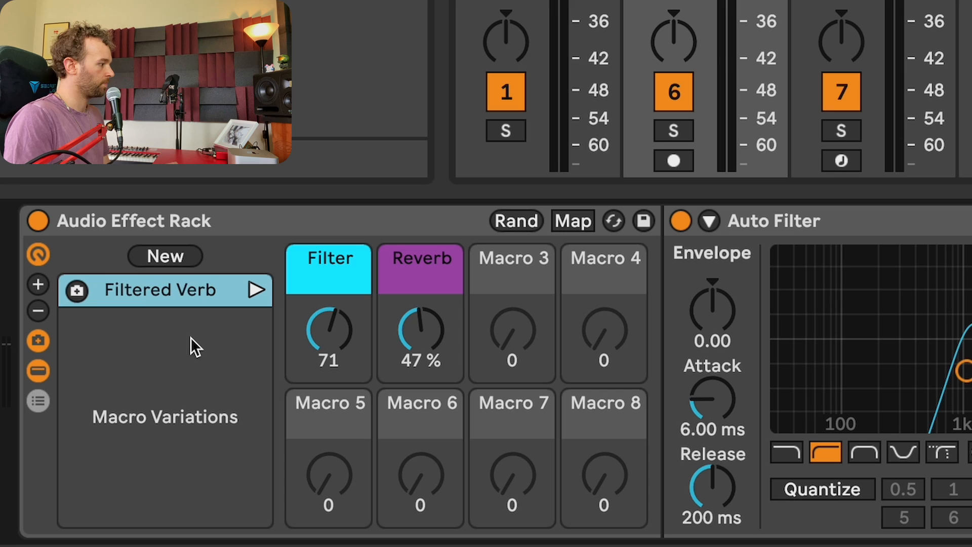
# Set the Filter macro to 0 and the Reverb macro to 0 %.
pyautogui.click(327, 323)
pyautogui.press('Delete')
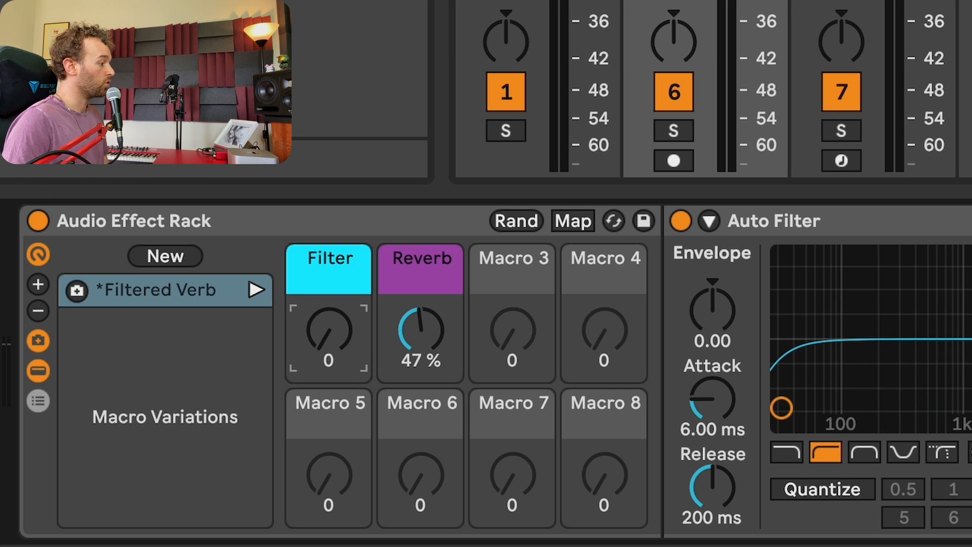
pyautogui.click(416, 326)
pyautogui.moveTo(415, 320); pyautogui.dragTo(414, 350)
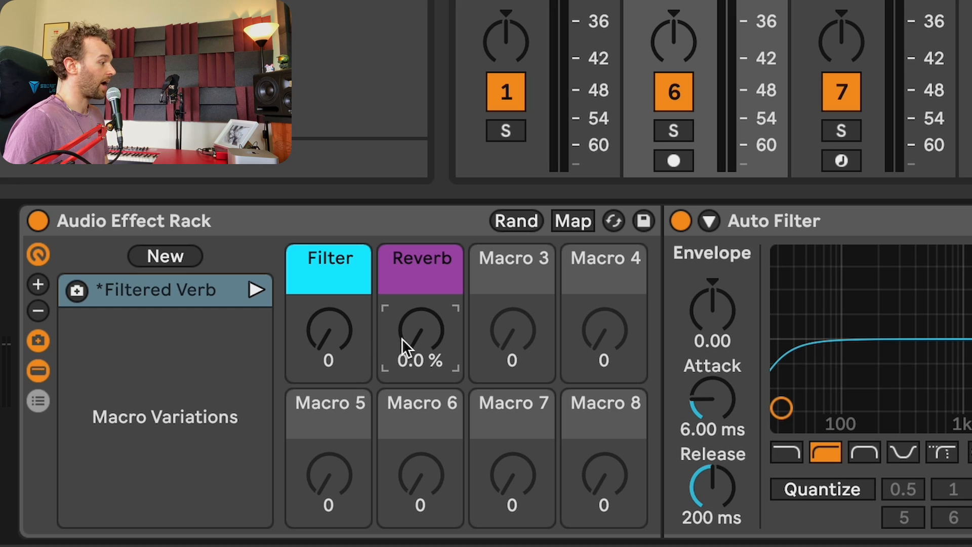
# Store the macro values as a new variation named Dry, and recall Filtered Verb and Dry in turn to compare them.
pyautogui.click(175, 255)
pyautogui.rightClick(173, 321)
pyautogui.click(239, 412)
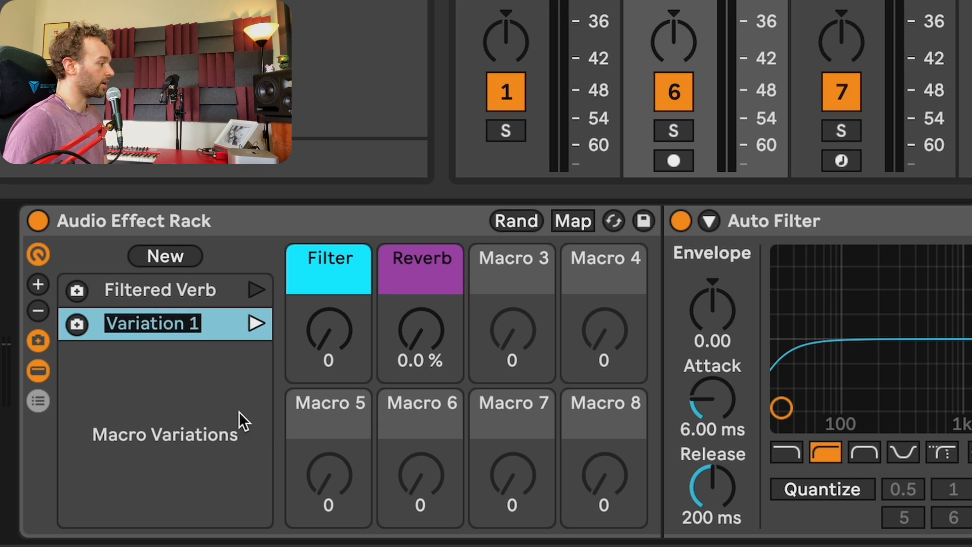
pyautogui.write('Dry')
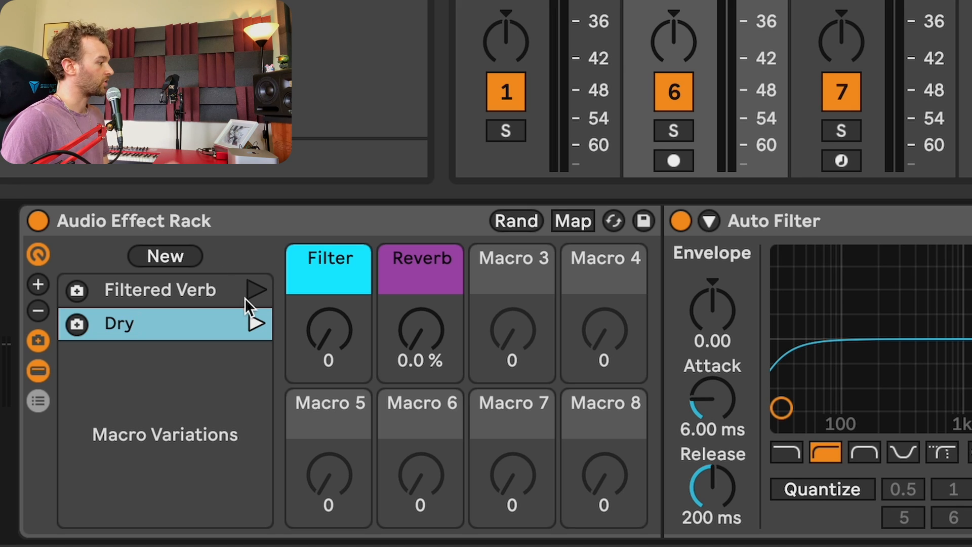
pyautogui.click(259, 297)
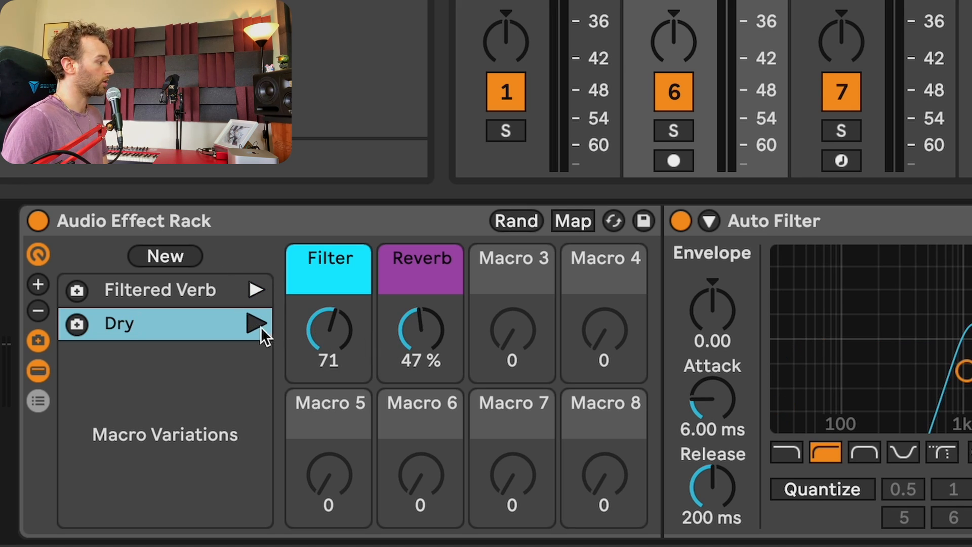
pyautogui.click(254, 325)
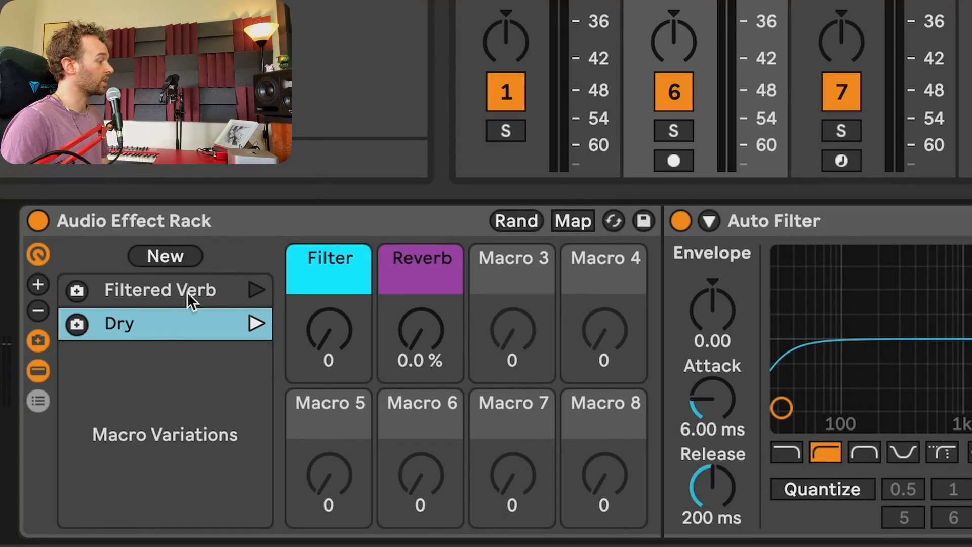
# Show the rack's chain list, view the first chain's devices, and add a Delay effect as a second chain.
pyautogui.click(38, 401)
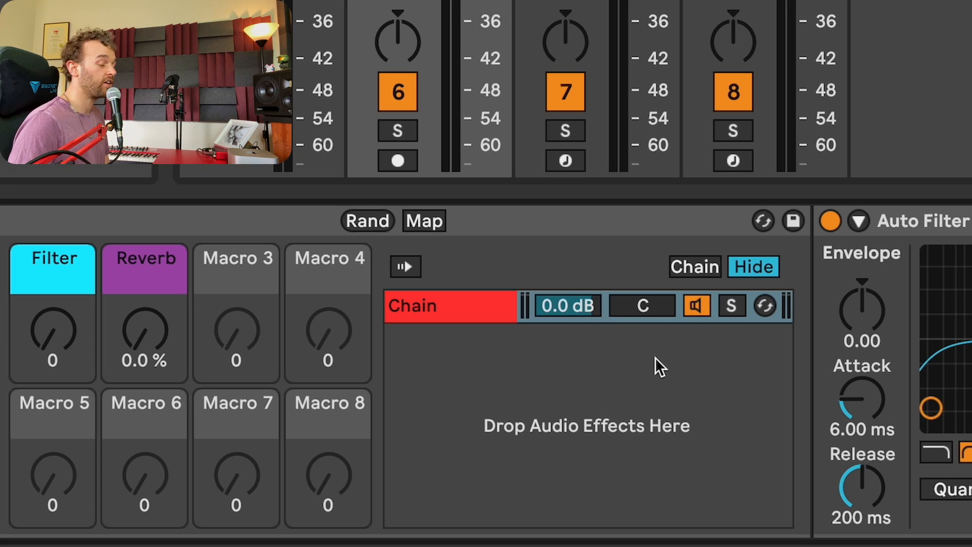
pyautogui.click(436, 309)
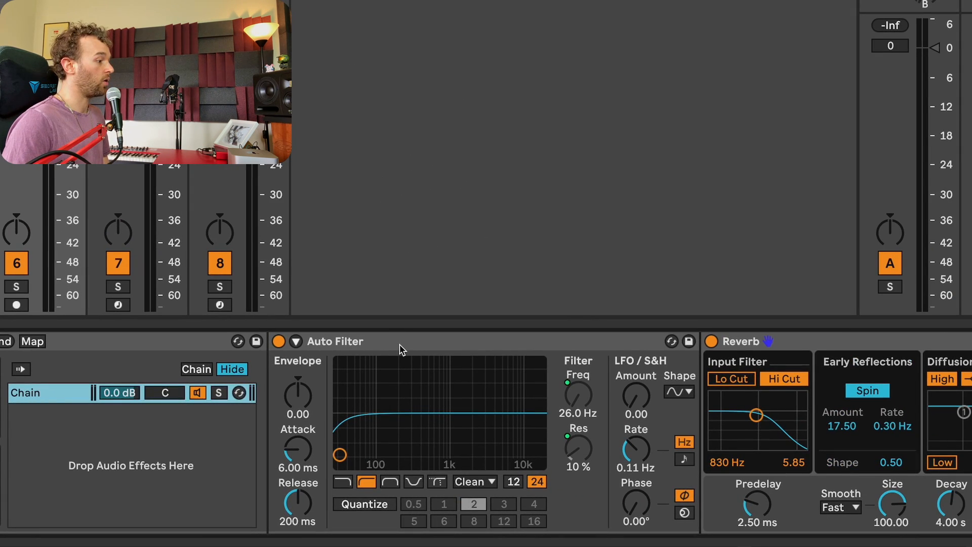
pyautogui.click(400, 350)
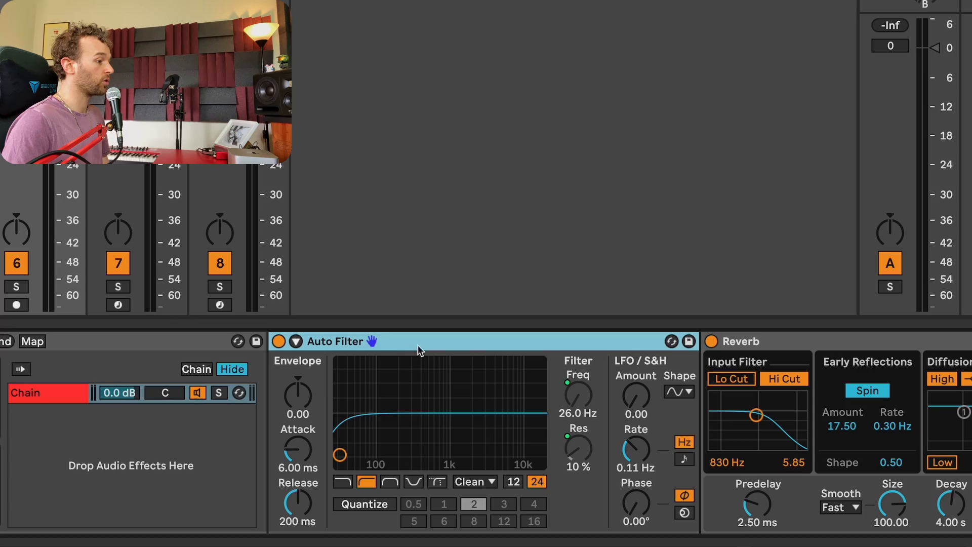
pyautogui.click(776, 343)
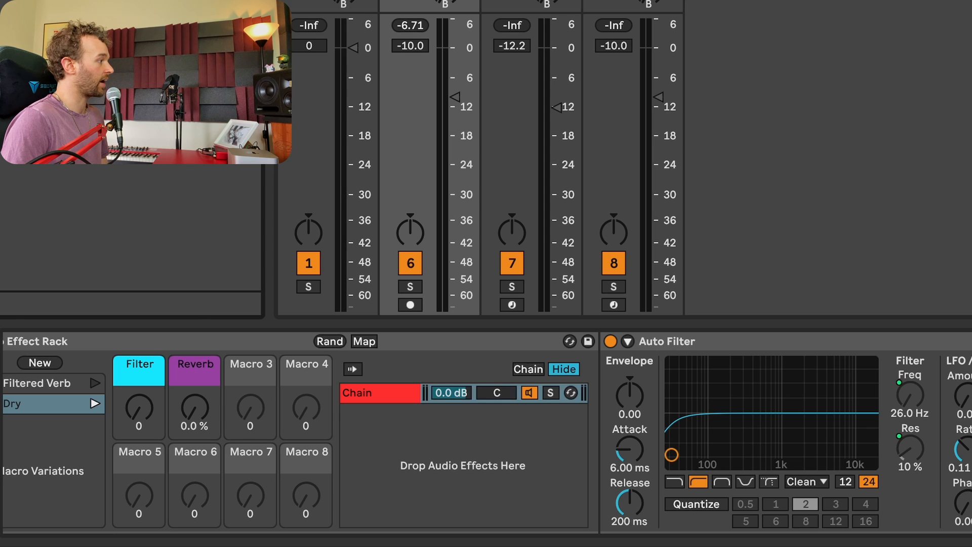
pyautogui.moveTo(126, 101); pyautogui.dragTo(436, 439)
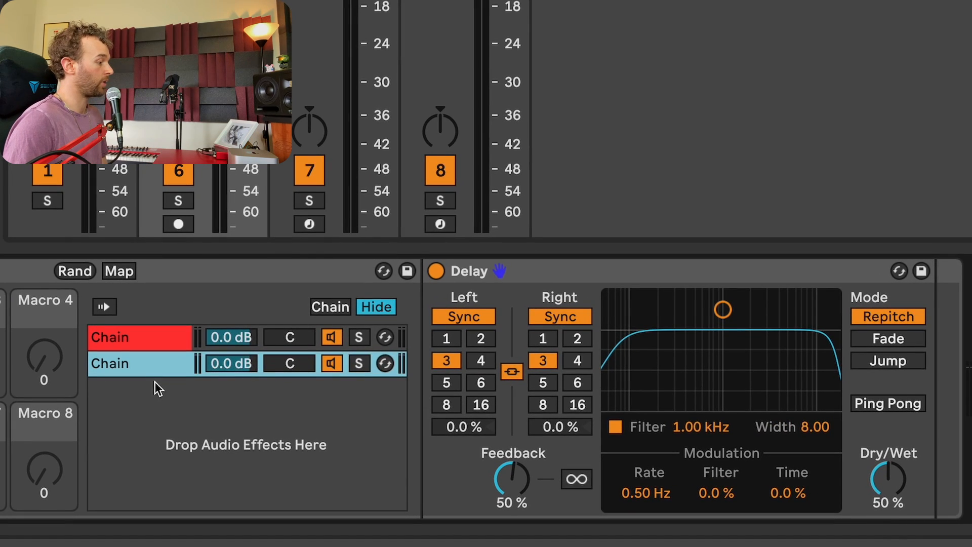
# Create an empty third chain below the Delay chain and delete it again.
pyautogui.rightClick(151, 391)
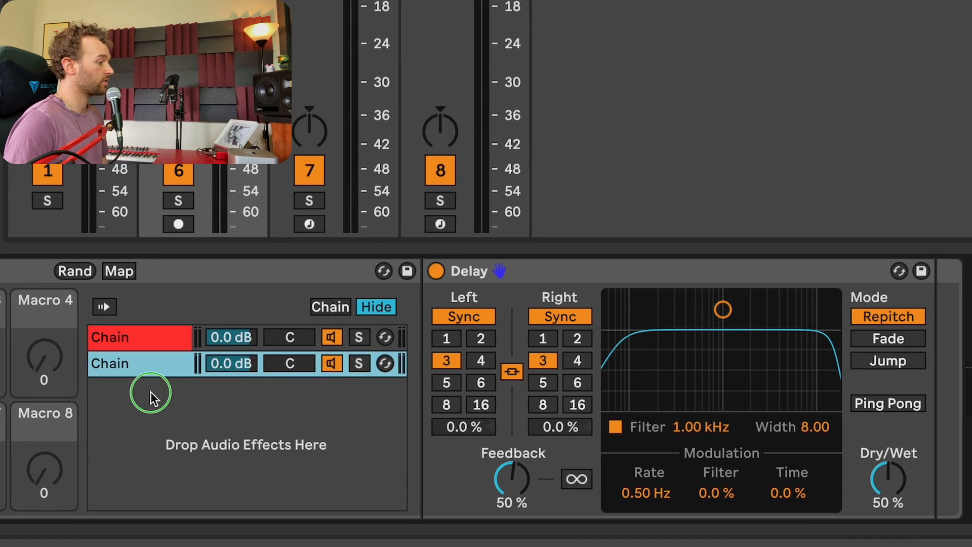
pyautogui.click(187, 411)
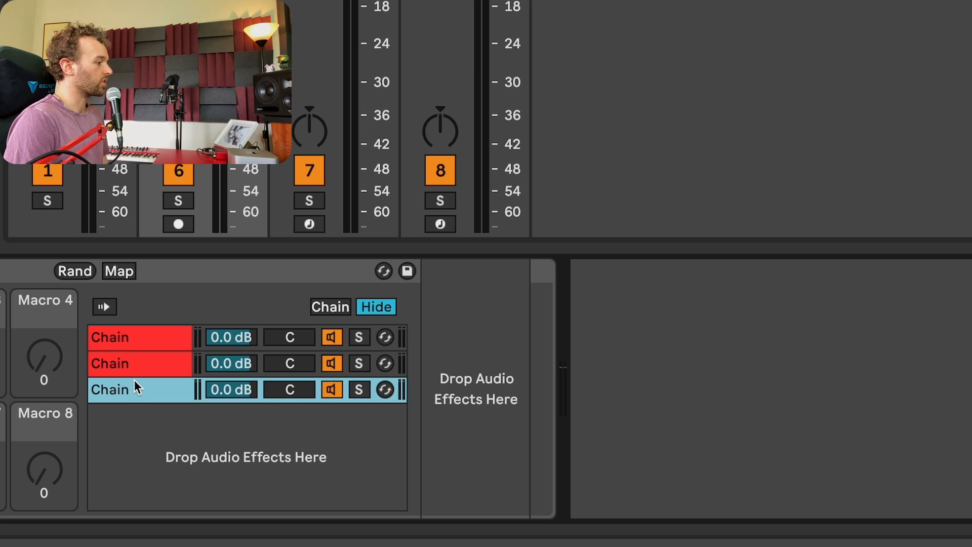
pyautogui.press('Delete')
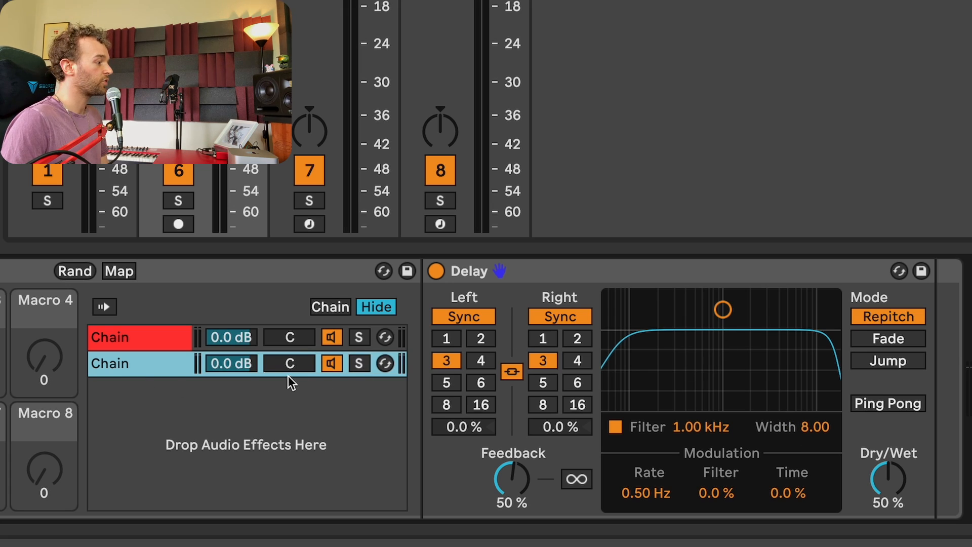
# Rename the first chain, which holds Auto Filter and Reverb, as Filter Verb.
pyautogui.click(145, 335)
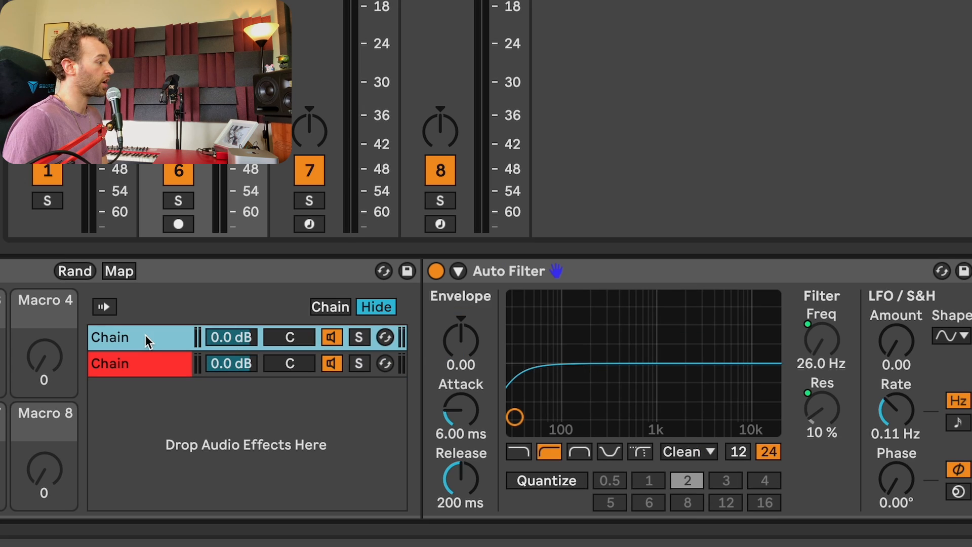
pyautogui.rightClick(145, 336)
pyautogui.click(193, 130)
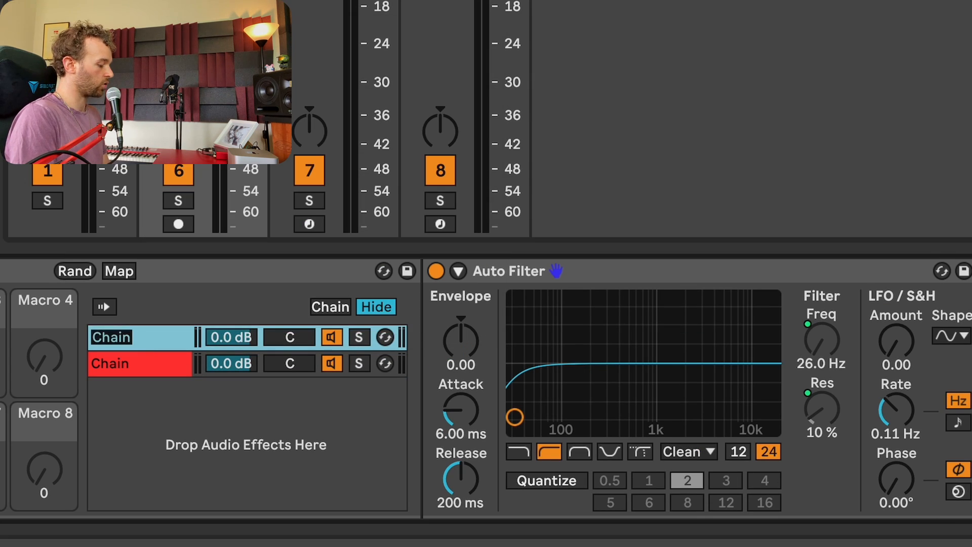
pyautogui.write('Filter Ver')
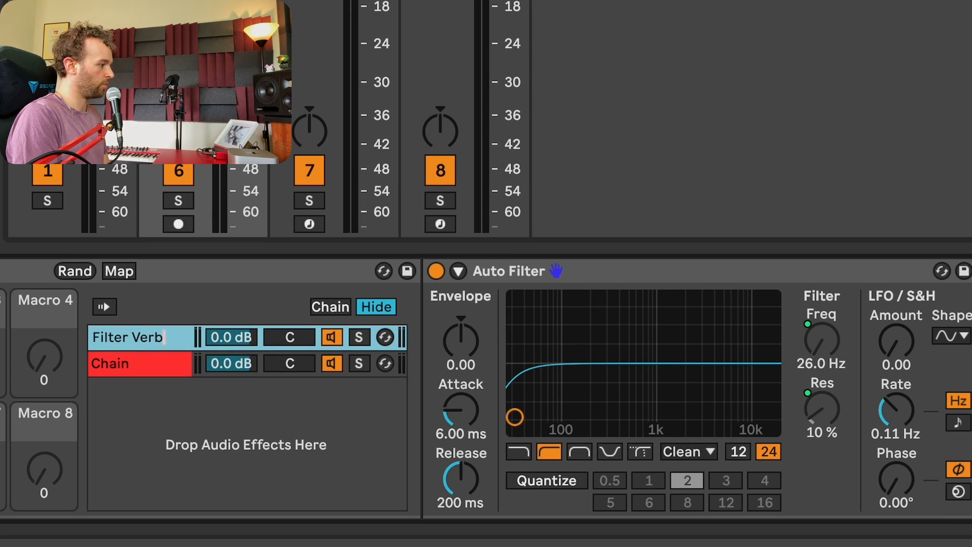
pyautogui.write('b')
pyautogui.press('Return')
# Rename the second chain, which holds the Delay effect, as Delay.
pyautogui.rightClick(135, 360)
pyautogui.click(200, 155)
pyautogui.write('Delay')
pyautogui.press('Return')
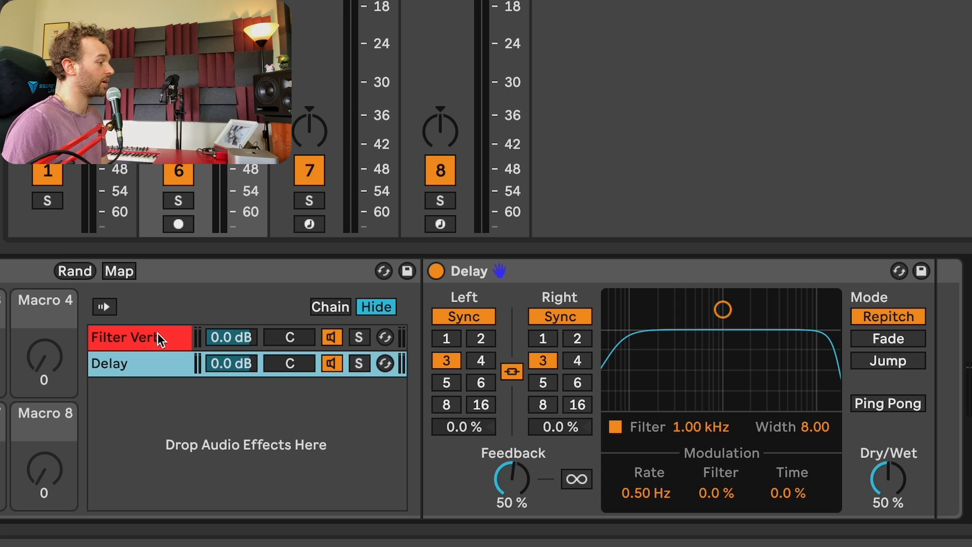
# Color the Filter Verb chain cyan and the Delay chain light green.
pyautogui.rightClick(142, 332)
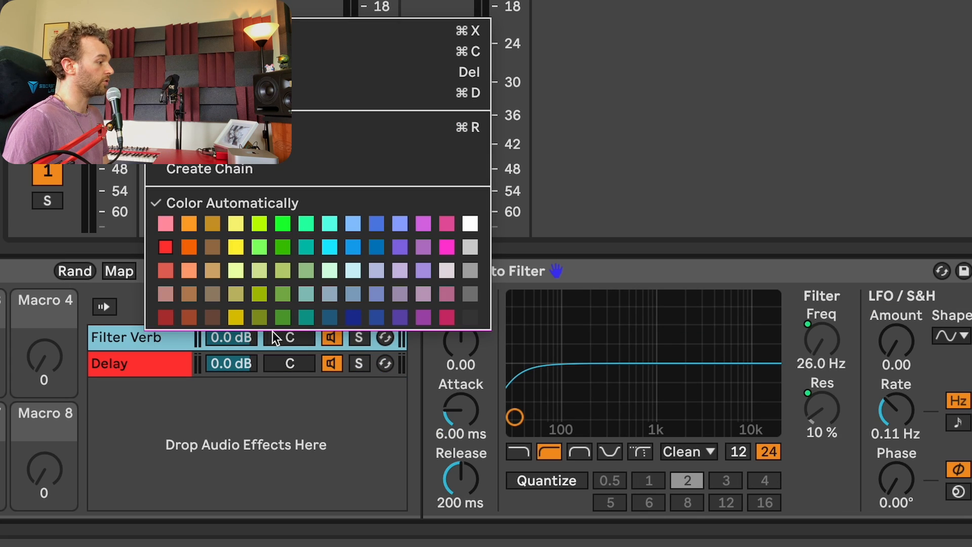
pyautogui.click(320, 247)
pyautogui.rightClick(133, 368)
pyautogui.click(253, 285)
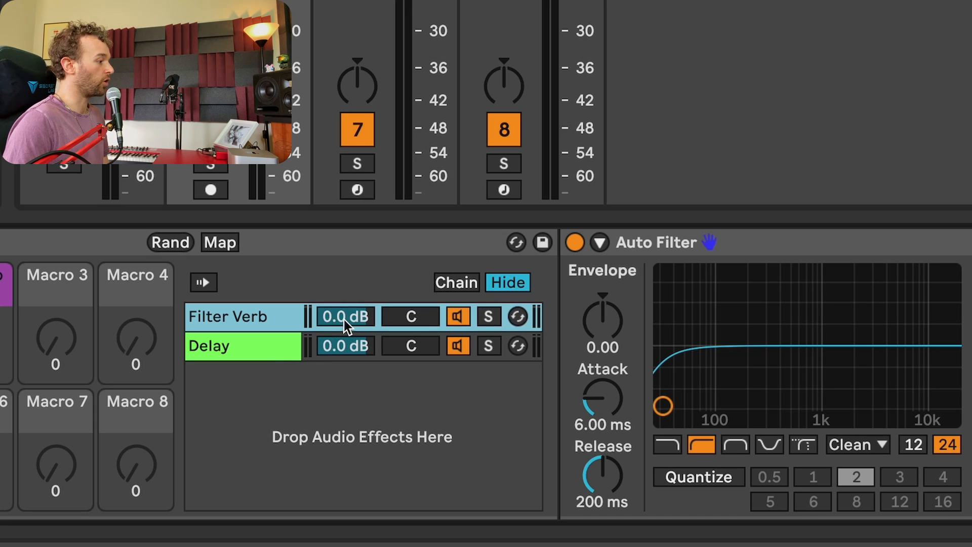
# Try out the Delay chain's volume, panning, activator and solo controls, restoring 0.0 dB and center panning.
pyautogui.moveTo(351, 347)
pyautogui.mouseDown()
pyautogui.moveTo(351, 408)
pyautogui.moveTo(353, 345)
pyautogui.mouseUp()
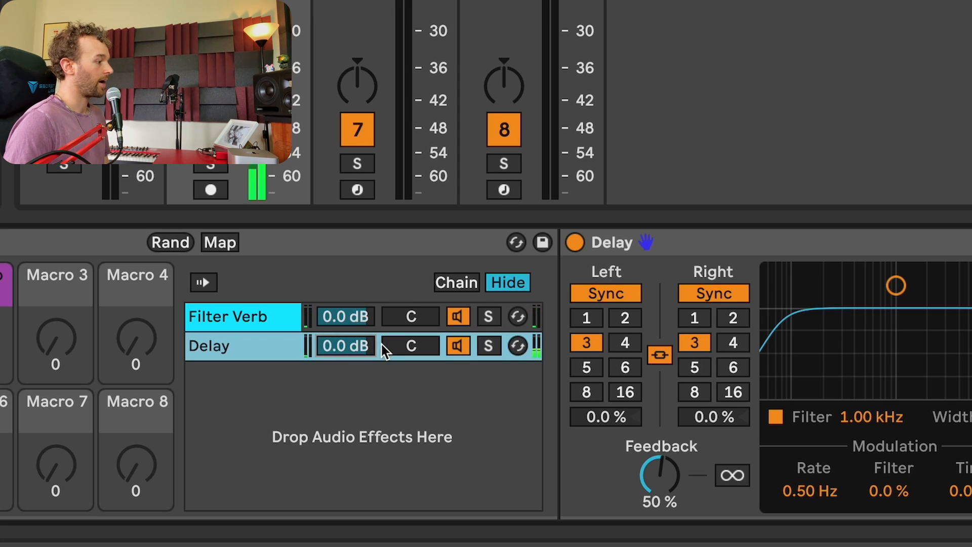
pyautogui.moveTo(407, 346)
pyautogui.mouseDown()
pyautogui.moveTo(407, 370)
pyautogui.moveTo(407, 345)
pyautogui.mouseUp()
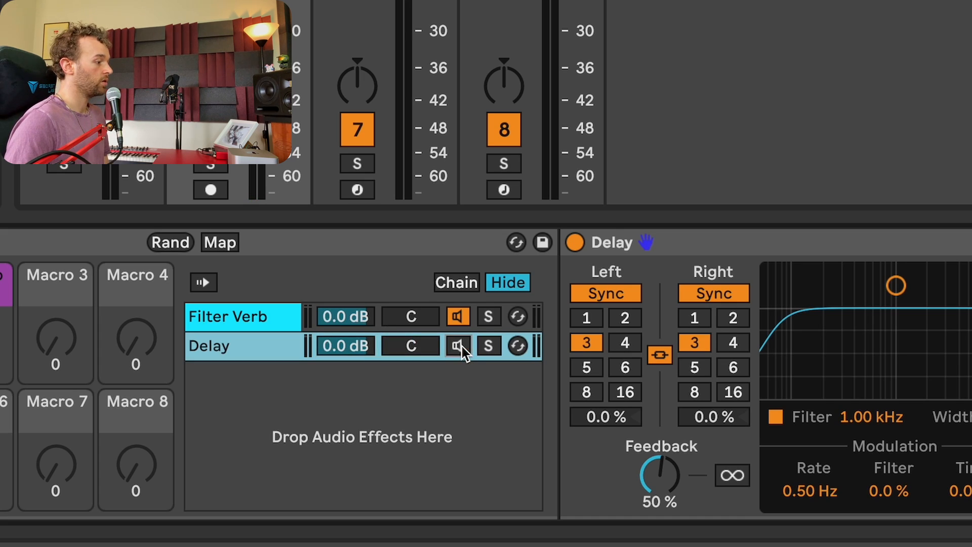
pyautogui.click(488, 346)
pyautogui.click(496, 348)
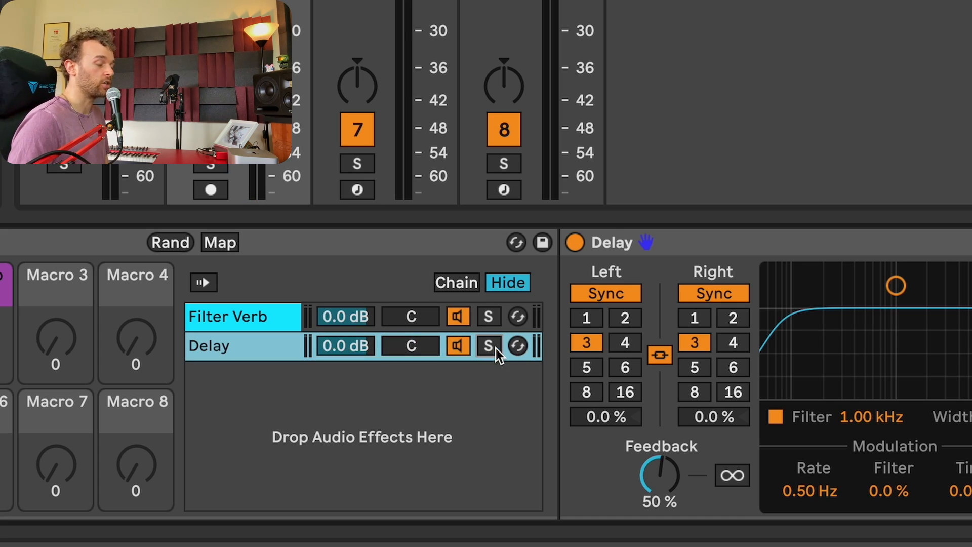
# Audition the Filter Verb and Delay chains soloed in turn, raising the Auto Filter cutoff to just above 1 kHz.
pyautogui.click(485, 315)
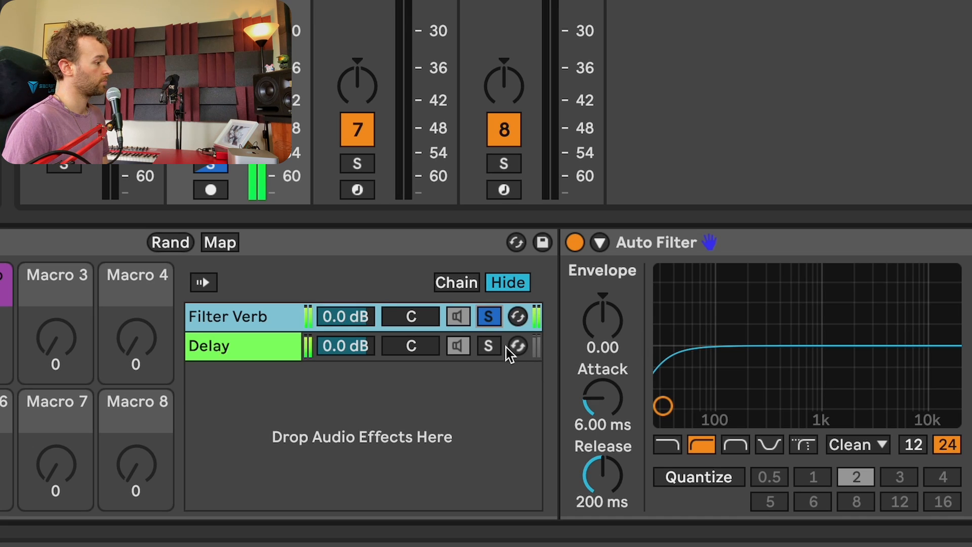
pyautogui.moveTo(663, 405); pyautogui.dragTo(828, 374)
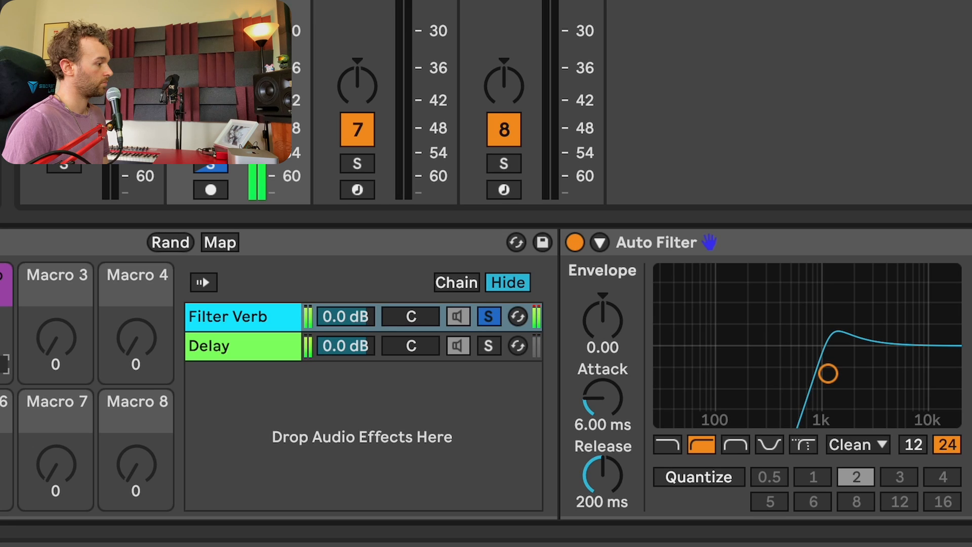
pyautogui.click(490, 346)
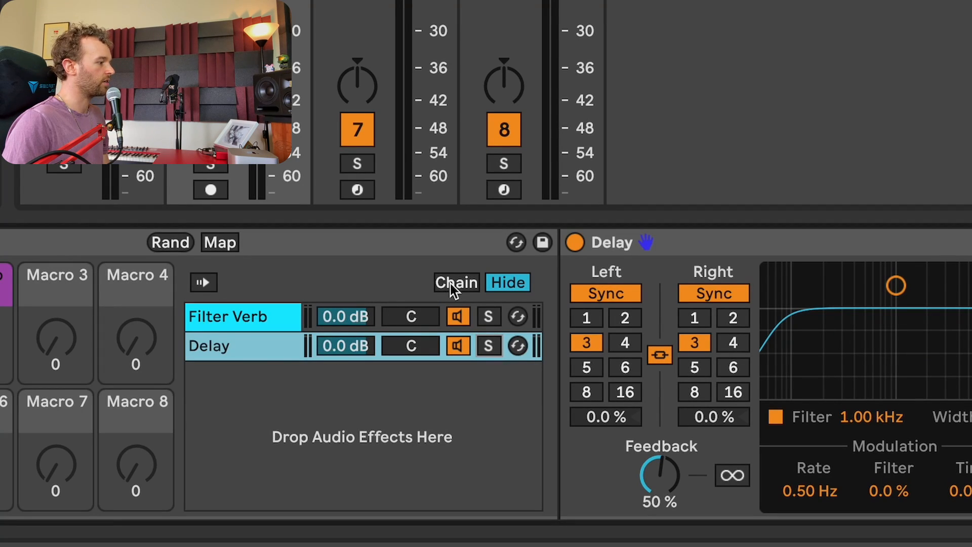
# Show the rack's chain select zones and move the Delay chain's zone to 1.
pyautogui.click(452, 283)
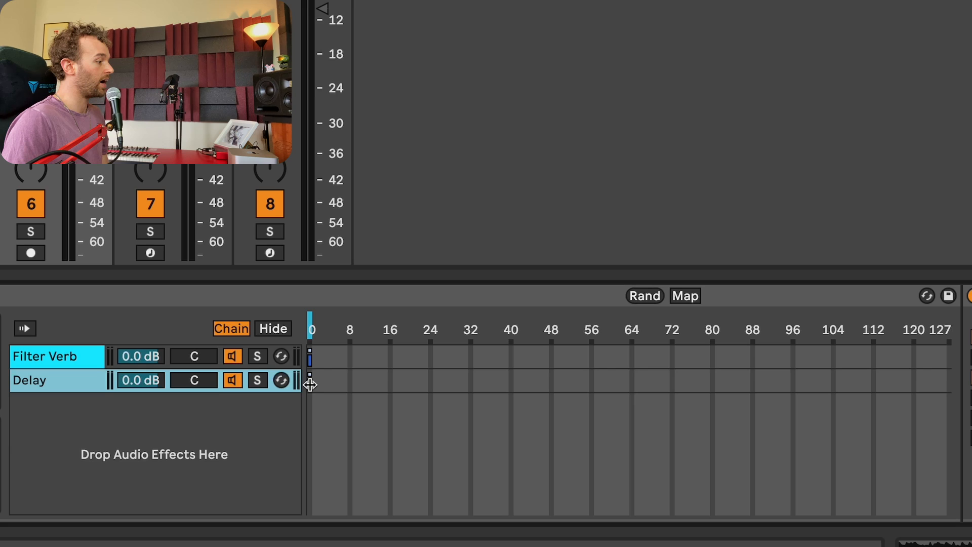
pyautogui.click(88, 360)
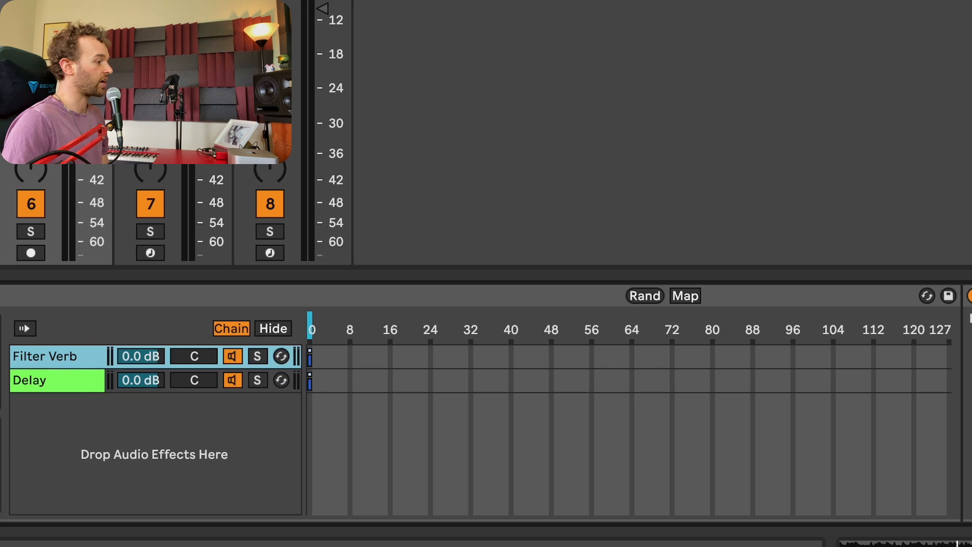
pyautogui.click(86, 379)
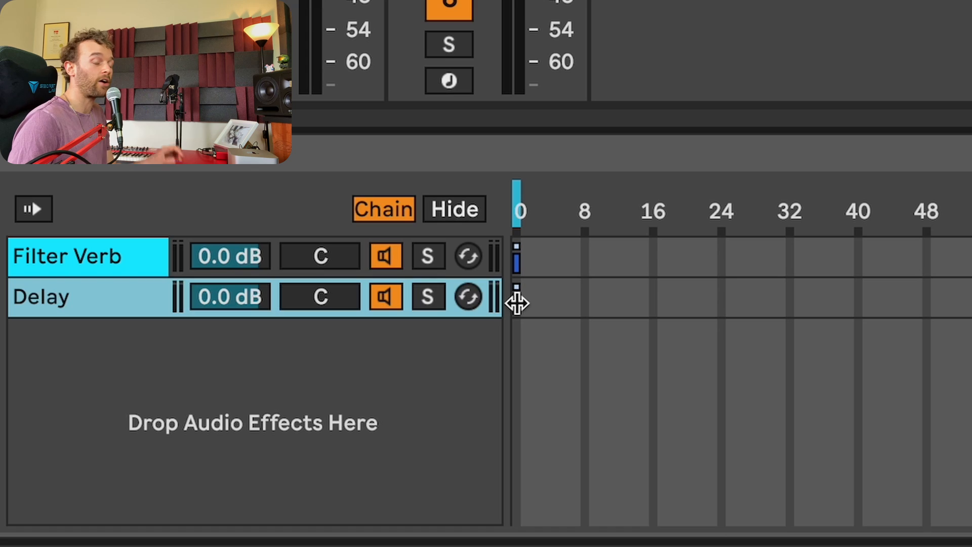
pyautogui.click(516, 303)
pyautogui.moveTo(517, 302); pyautogui.dragTo(522, 303)
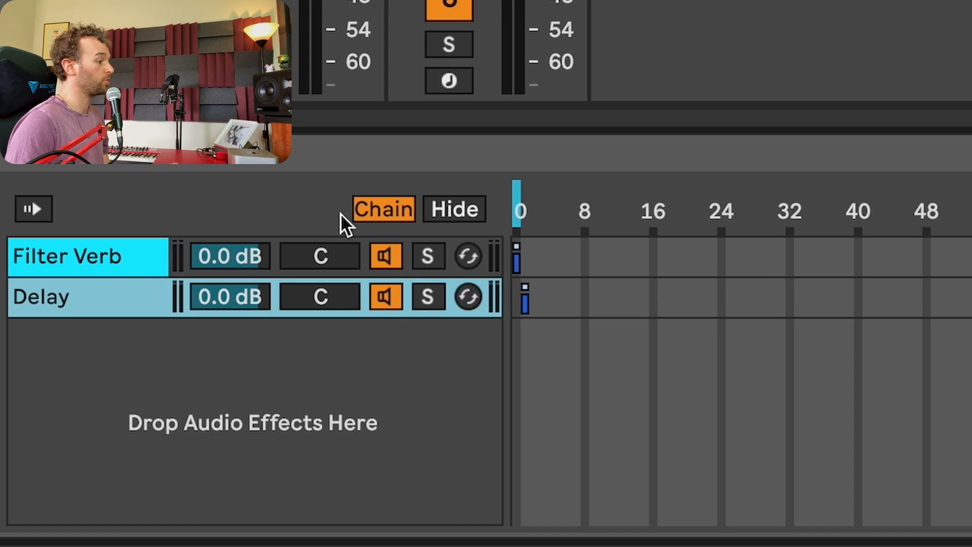
# Move the chain selector to 1 and turn on auto-select for the chain list.
pyautogui.click(100, 253)
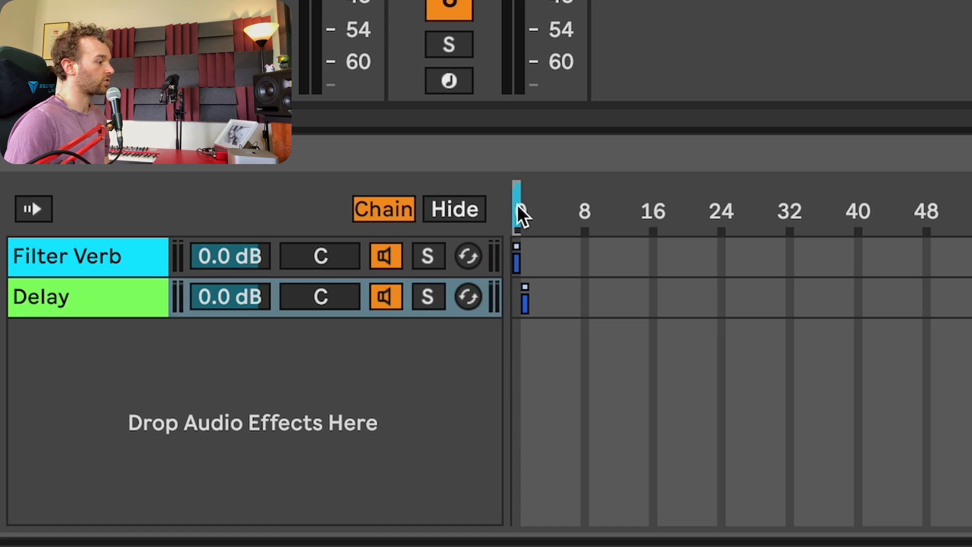
pyautogui.moveTo(516, 208); pyautogui.dragTo(525, 208)
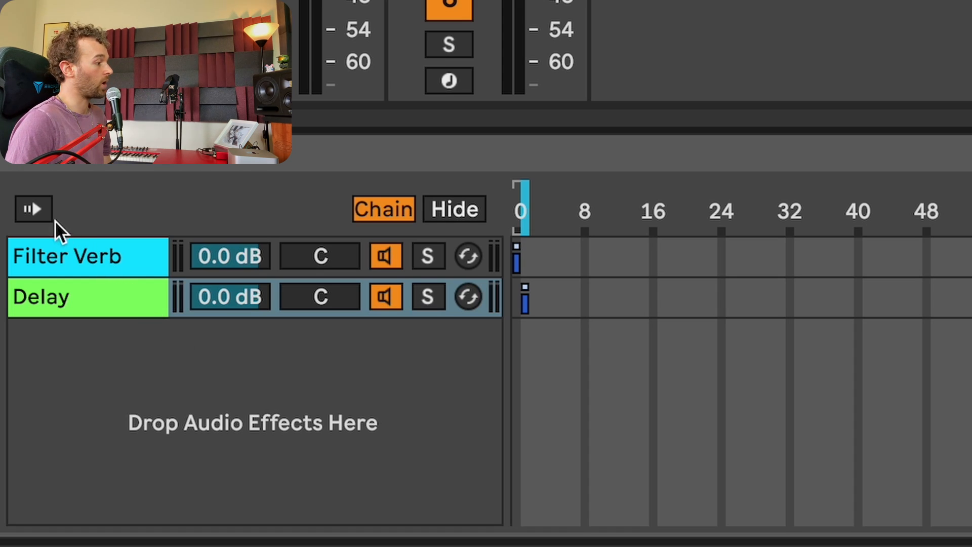
pyautogui.click(31, 207)
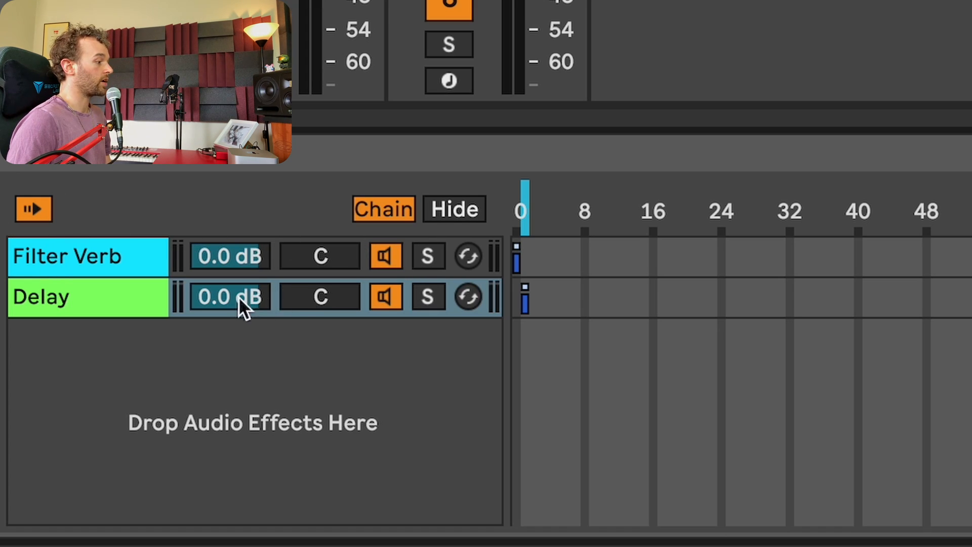
# Select the Delay and Filter Verb chains in turn, then play the audio and return the chain selector to 0.
pyautogui.click(109, 298)
pyautogui.click(116, 256)
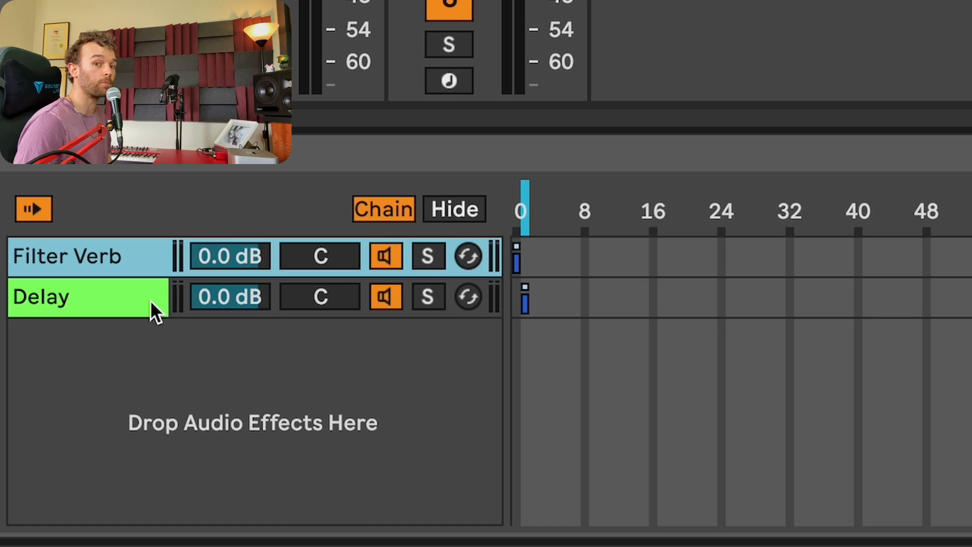
pyautogui.press('space')
pyautogui.click(525, 208)
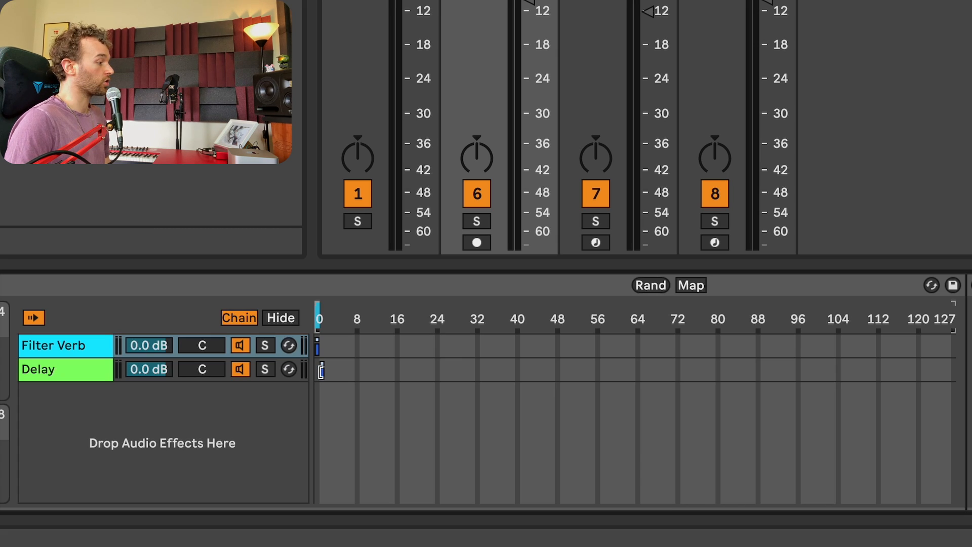
# Extend both chains' zones across 0 to 127 and crossfade them, fading Filter Verb out and Delay in toward 127.
pyautogui.click(321, 370)
pyautogui.moveTo(320, 371); pyautogui.dragTo(957, 371)
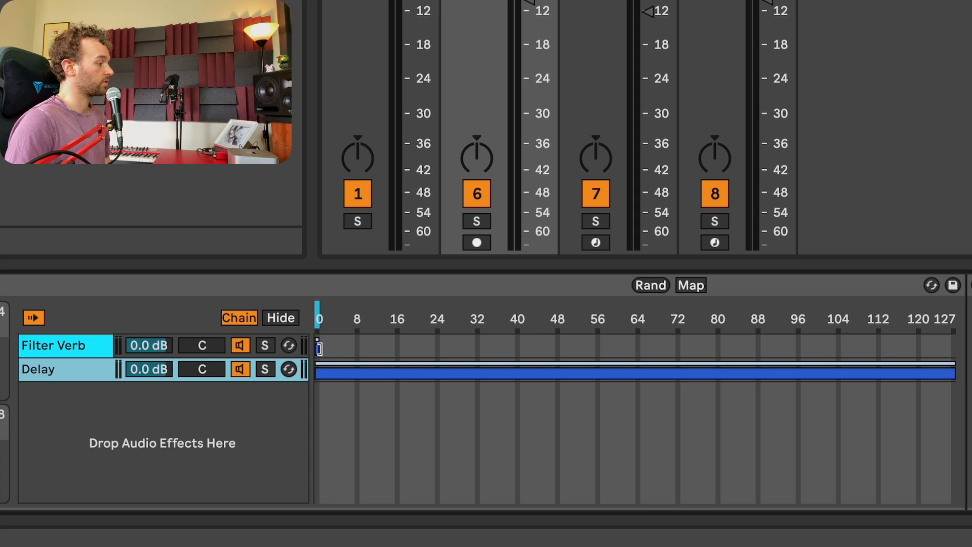
pyautogui.moveTo(319, 349); pyautogui.dragTo(943, 339)
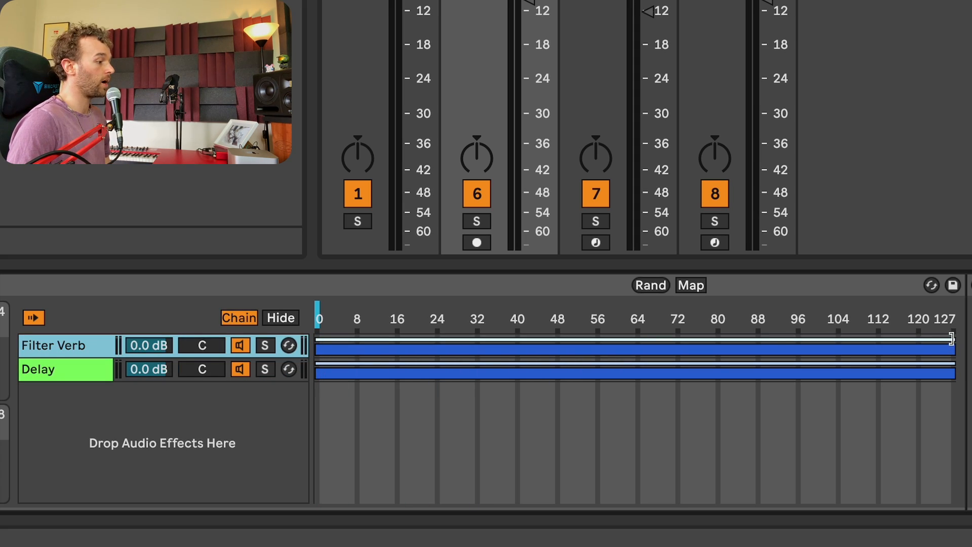
pyautogui.moveTo(958, 341); pyautogui.dragTo(318, 361)
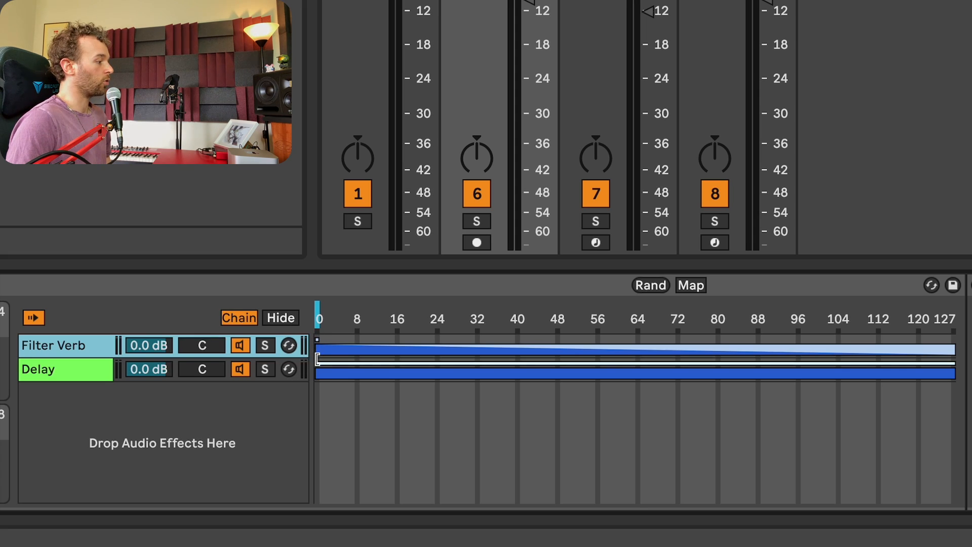
pyautogui.moveTo(318, 361); pyautogui.dragTo(955, 369)
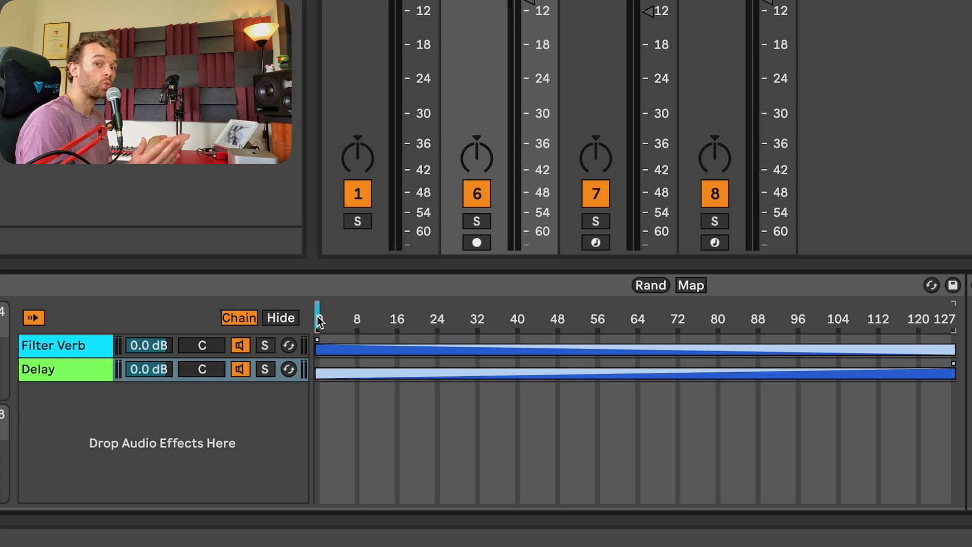
# Play the audio and sweep the chain selector through the zones to hear the crossfade, ending at 0.
pyautogui.press('space')
pyautogui.moveTo(319, 322); pyautogui.dragTo(96, 322)
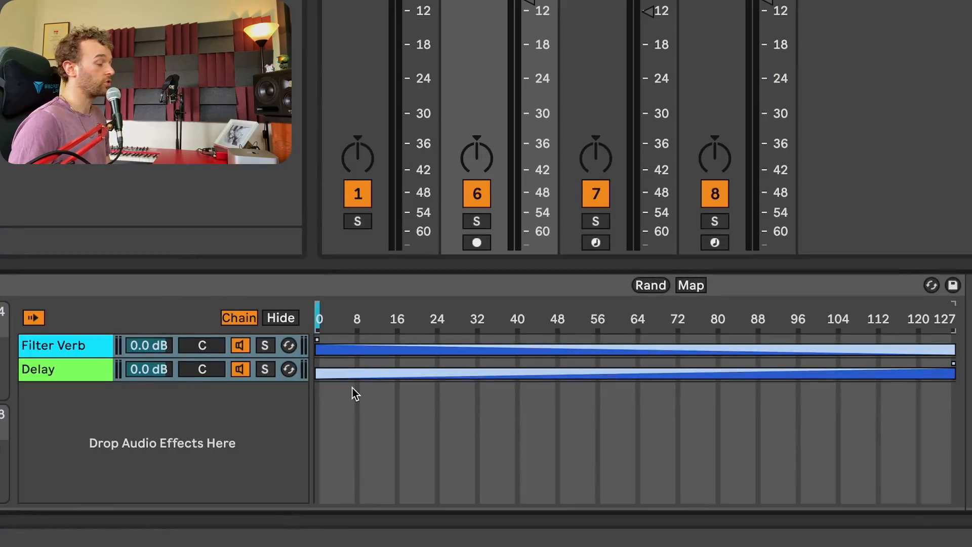
# Map the chain selector to Macro 3 and color that macro pink, trying out its knob.
pyautogui.rightClick(335, 327)
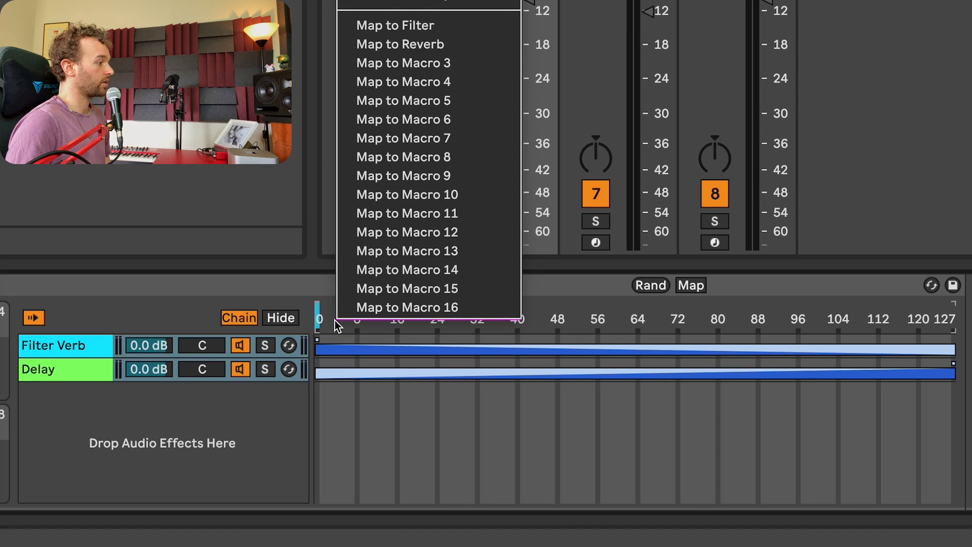
pyautogui.click(401, 64)
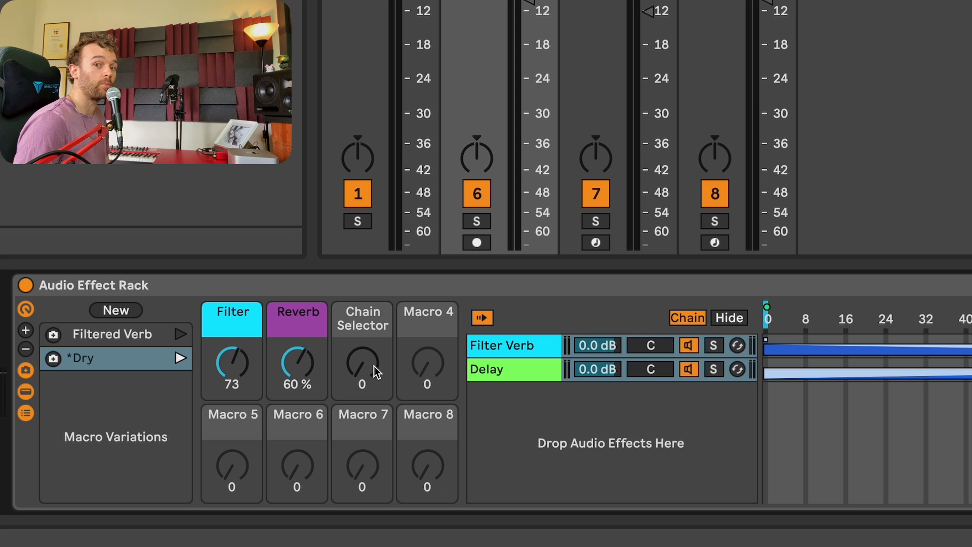
pyautogui.rightClick(375, 366)
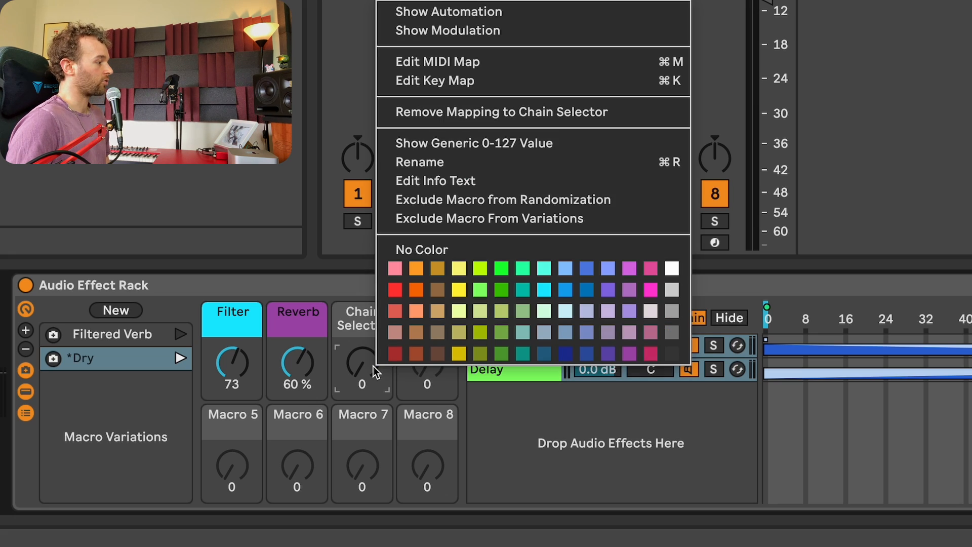
pyautogui.click(651, 289)
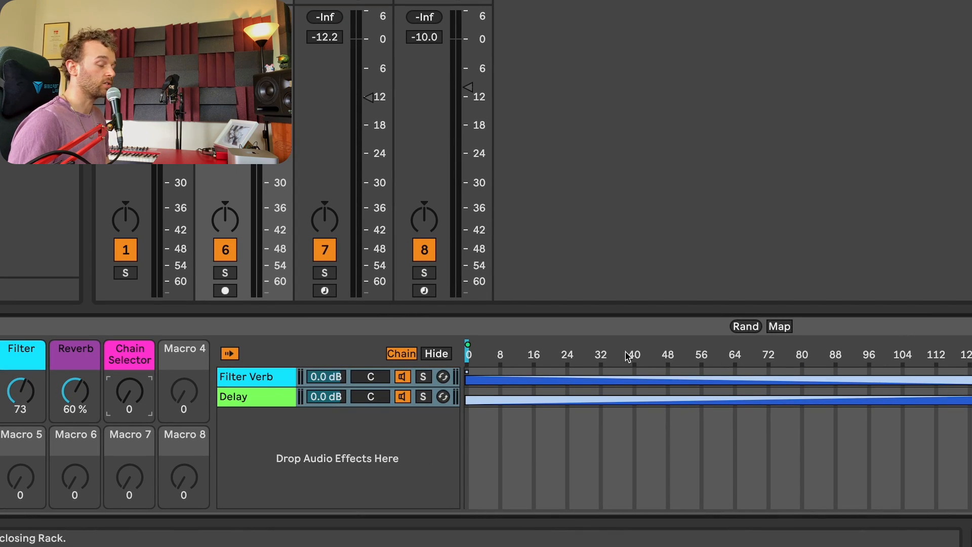
pyautogui.moveTo(130, 390)
pyautogui.mouseDown()
pyautogui.moveTo(130, 318)
pyautogui.moveTo(129, 403)
pyautogui.mouseUp()
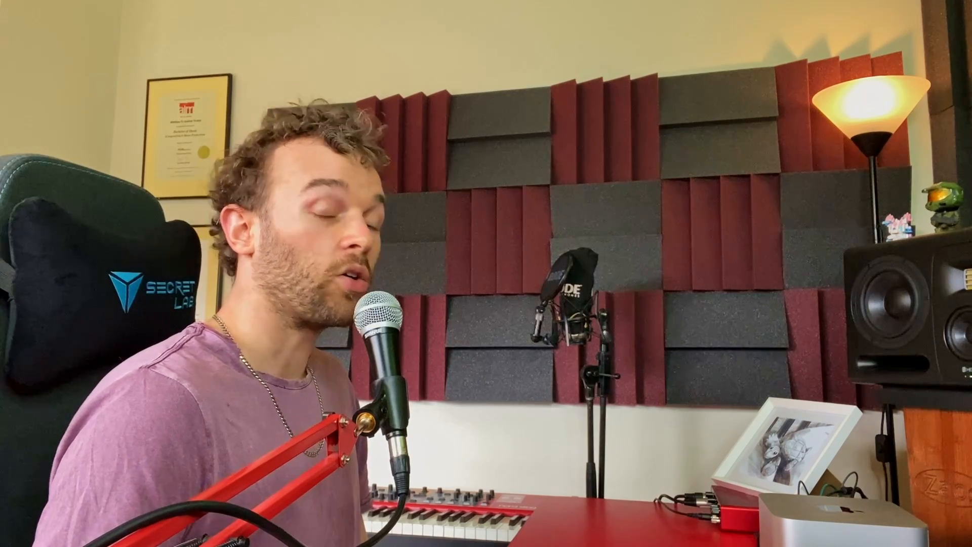
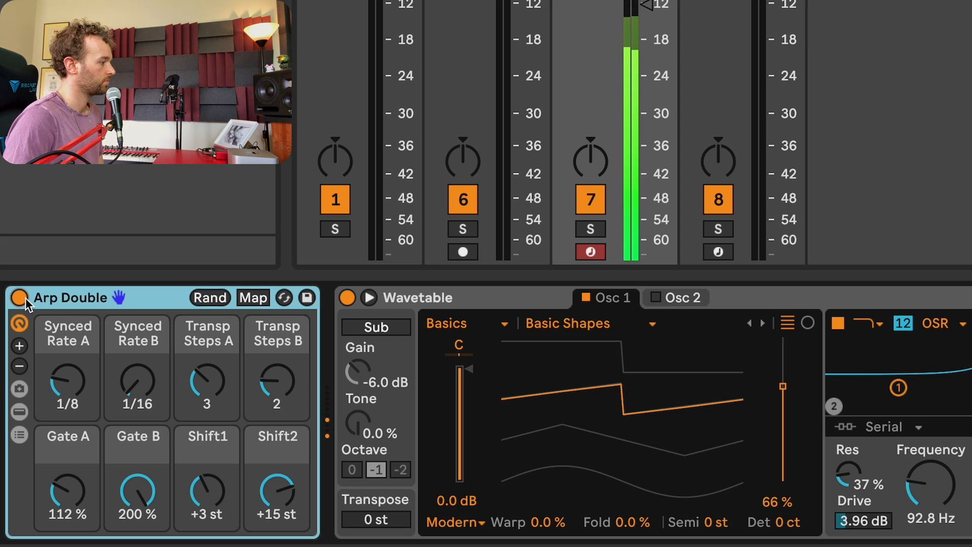
# Set Arp Double's Synced Rate A and B to 1/6 and Transp Steps A to 0, and reveal the devices in its first chain.
pyautogui.moveTo(71, 373); pyautogui.dragTo(71, 364)
pyautogui.moveTo(142, 382); pyautogui.dragTo(142, 352)
pyautogui.moveTo(208, 380)
pyautogui.mouseDown()
pyautogui.moveTo(209, 354)
pyautogui.moveTo(209, 377)
pyautogui.mouseUp()
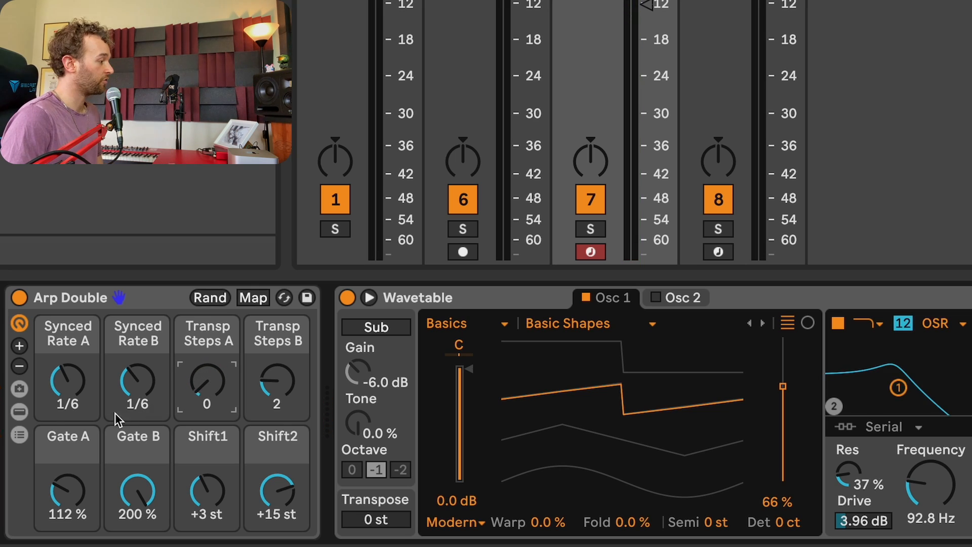
pyautogui.click(19, 412)
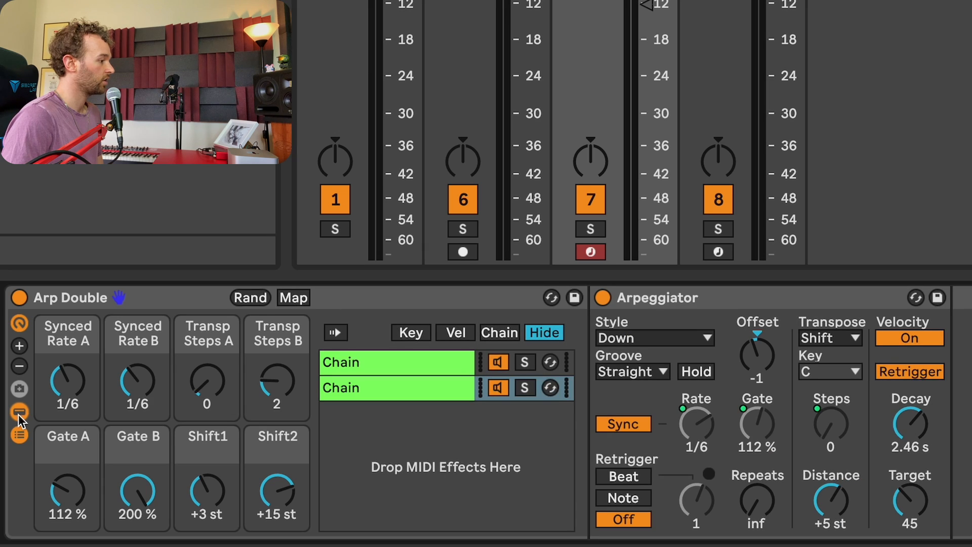
pyautogui.click(380, 355)
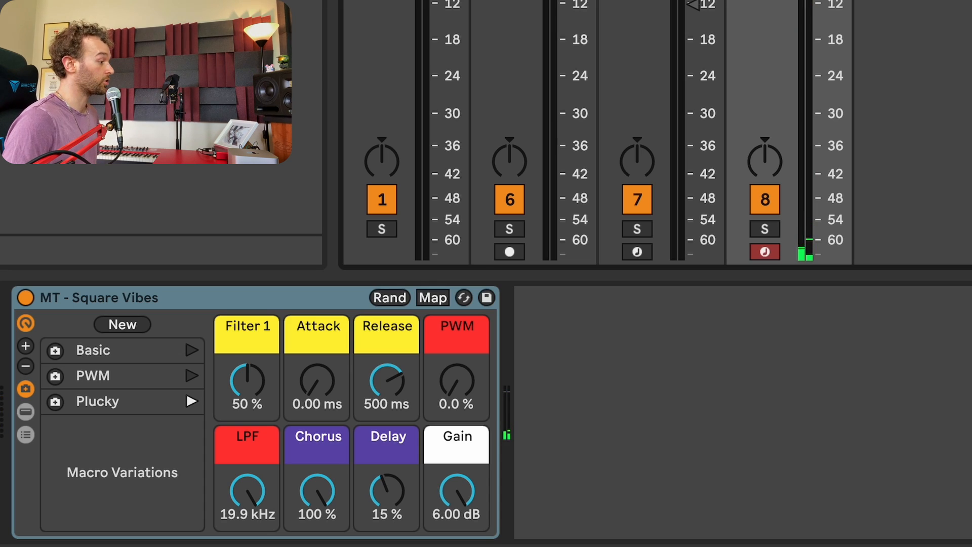
# Show the devices inside the MT - Square Vibes rack and unfold Wavetable to inspect it.
pyautogui.click(24, 412)
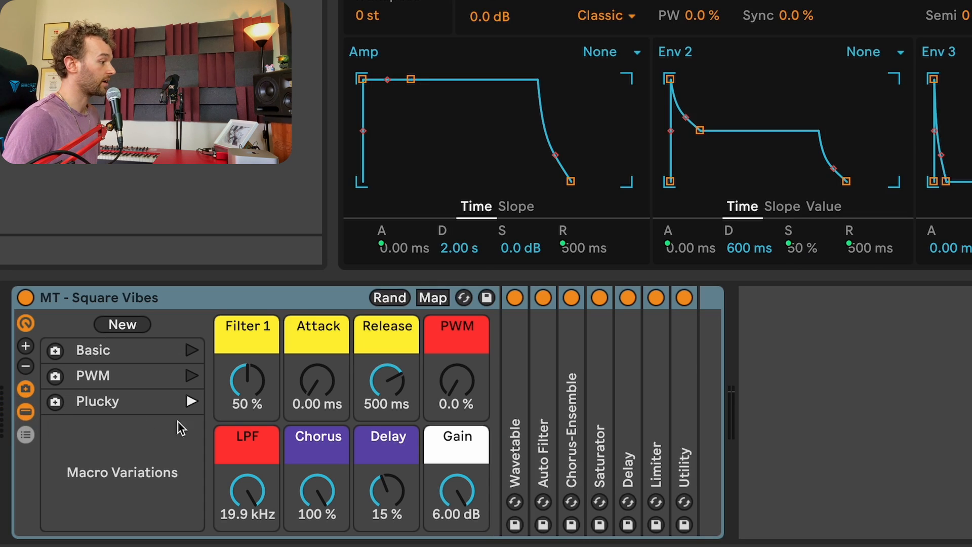
pyautogui.doubleClick(516, 411)
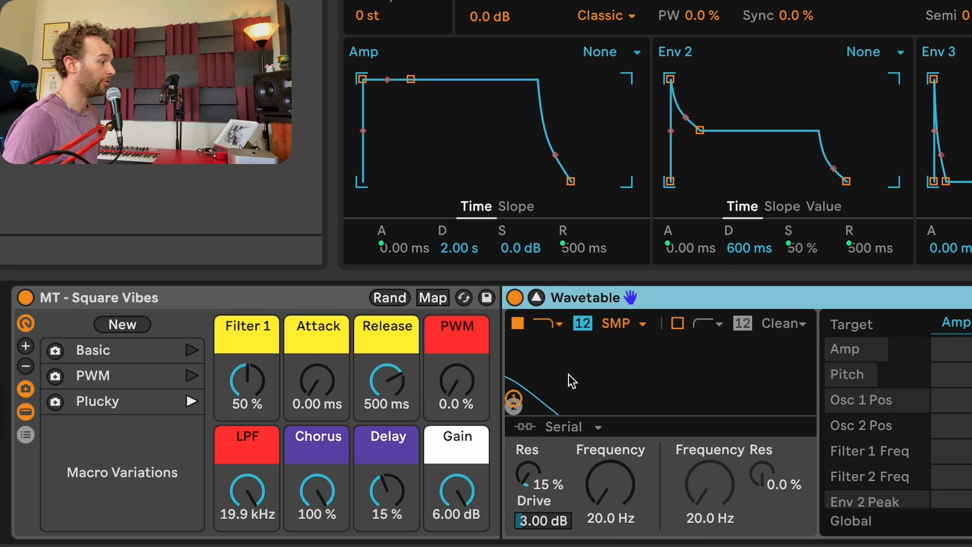
pyautogui.doubleClick(718, 291)
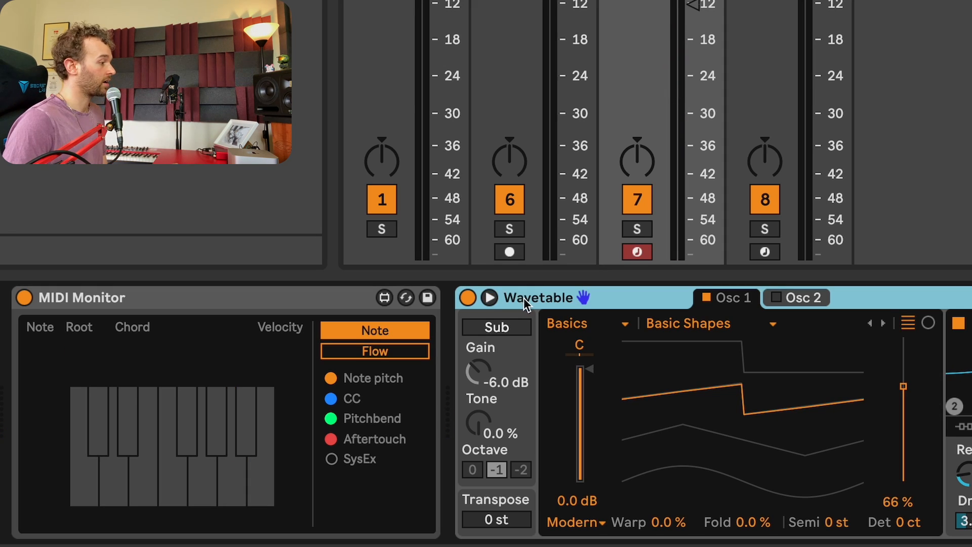
# Group the Wavetable on the selected track into an Instrument Rack and show its chain list.
pyautogui.rightClick(567, 296)
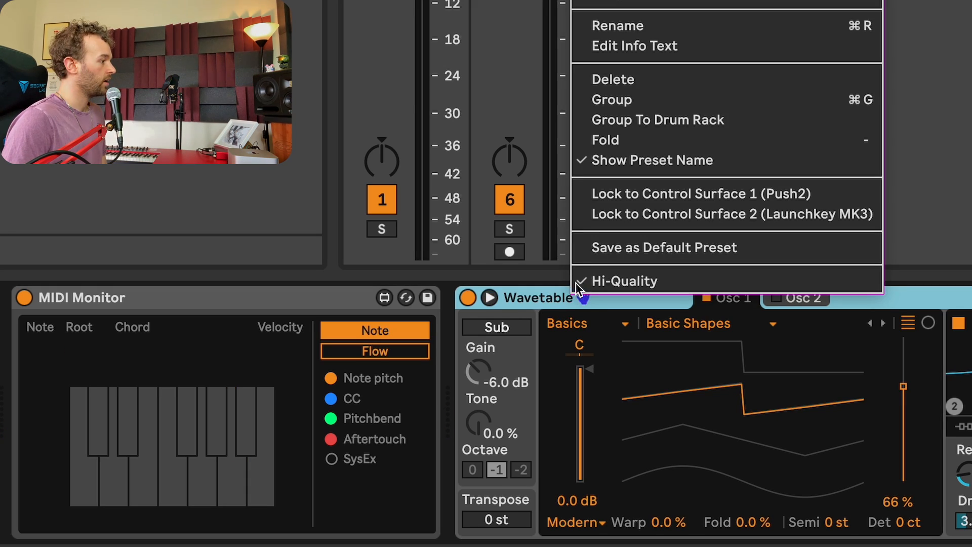
pyautogui.click(611, 99)
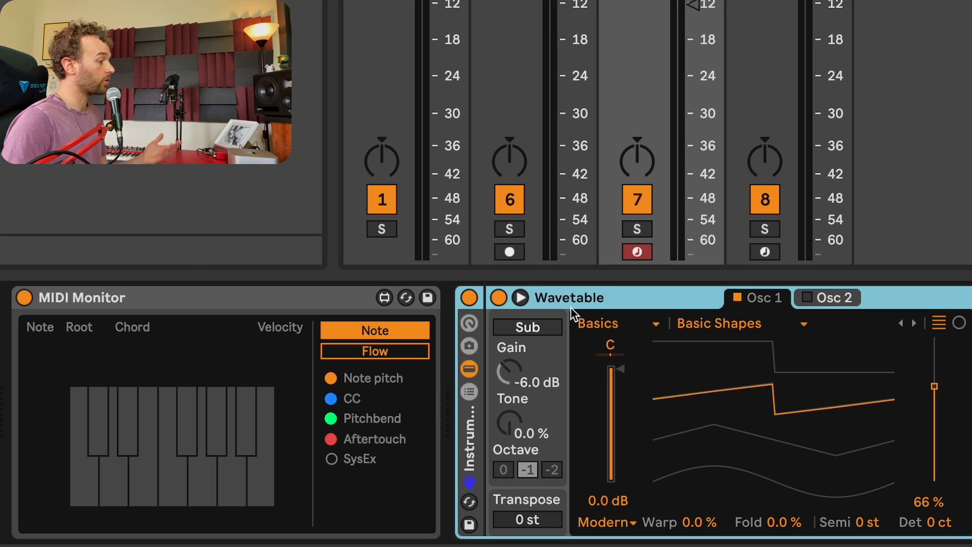
pyautogui.click(468, 395)
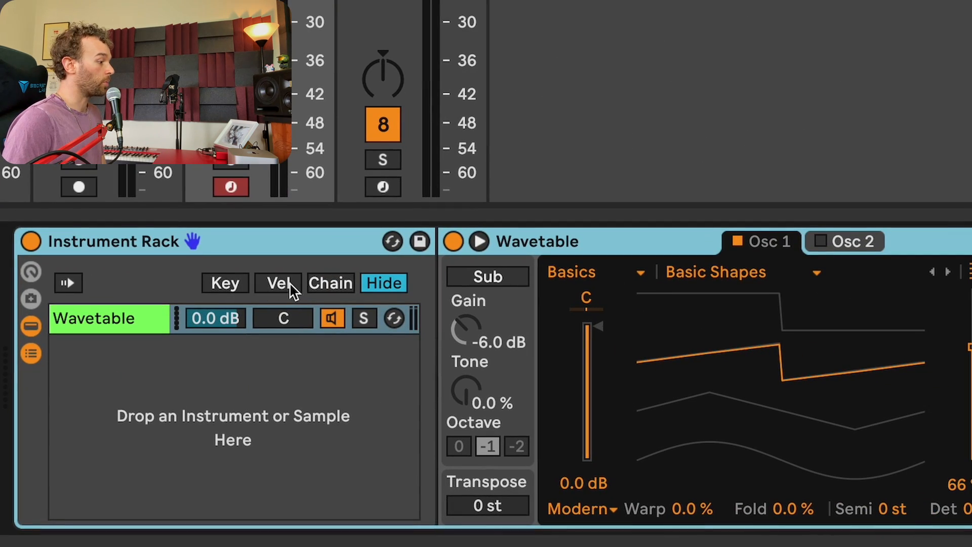
# Look through the Instrument Rack's key, velocity and chain zone editors, ending on the key zones.
pyautogui.click(225, 284)
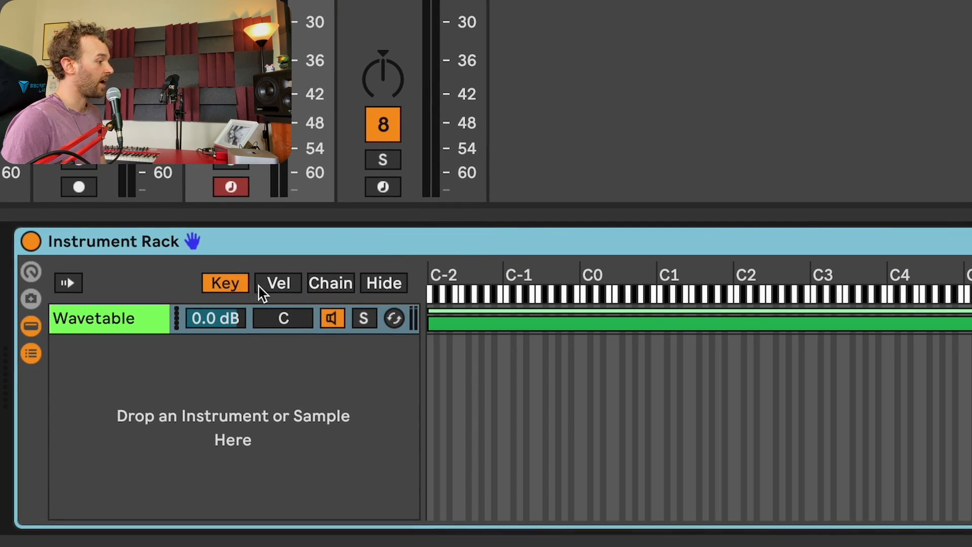
pyautogui.click(277, 283)
pyautogui.click(336, 285)
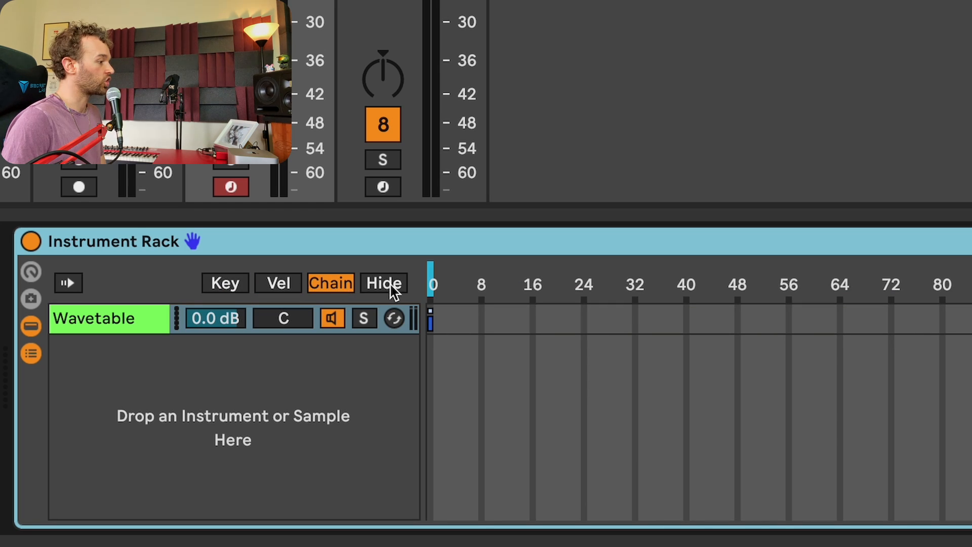
pyautogui.click(390, 286)
pyautogui.click(348, 290)
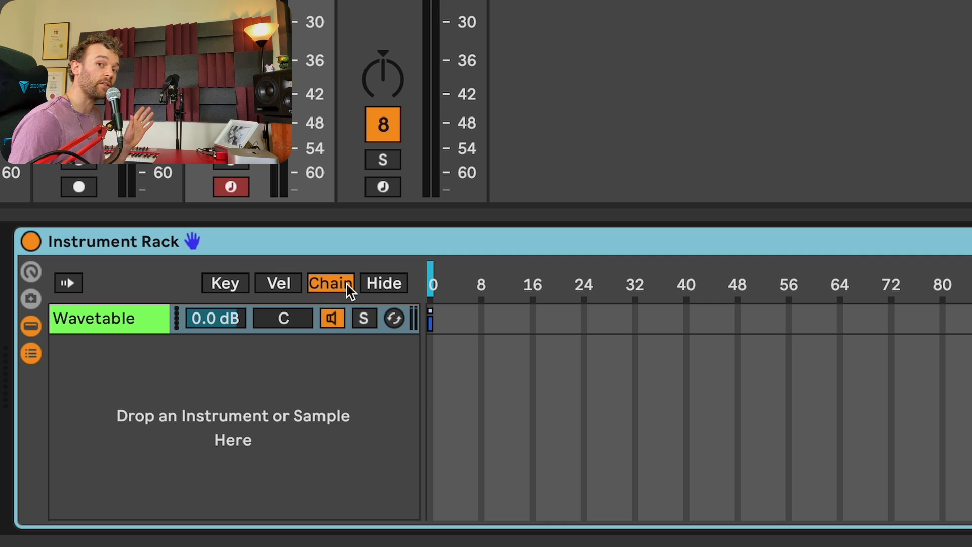
pyautogui.click(231, 296)
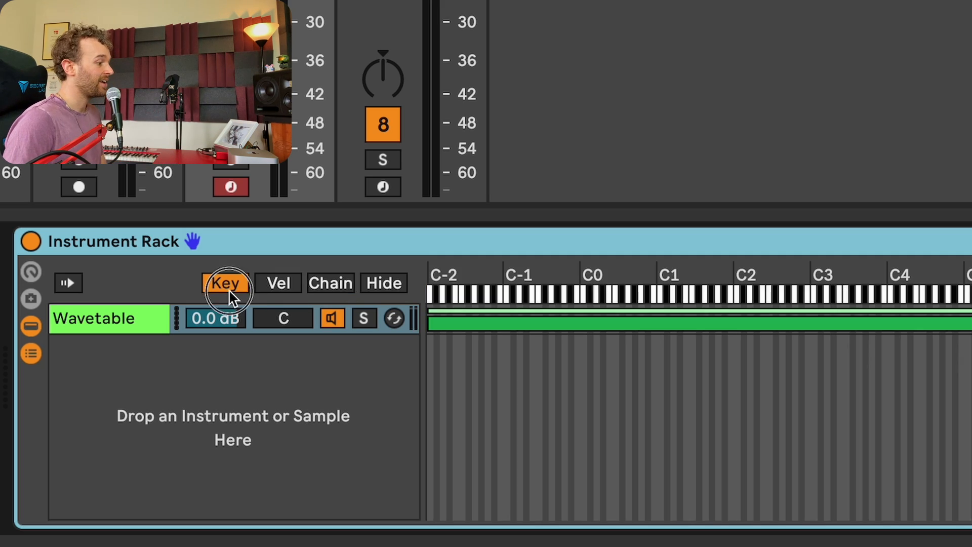
pyautogui.click(278, 285)
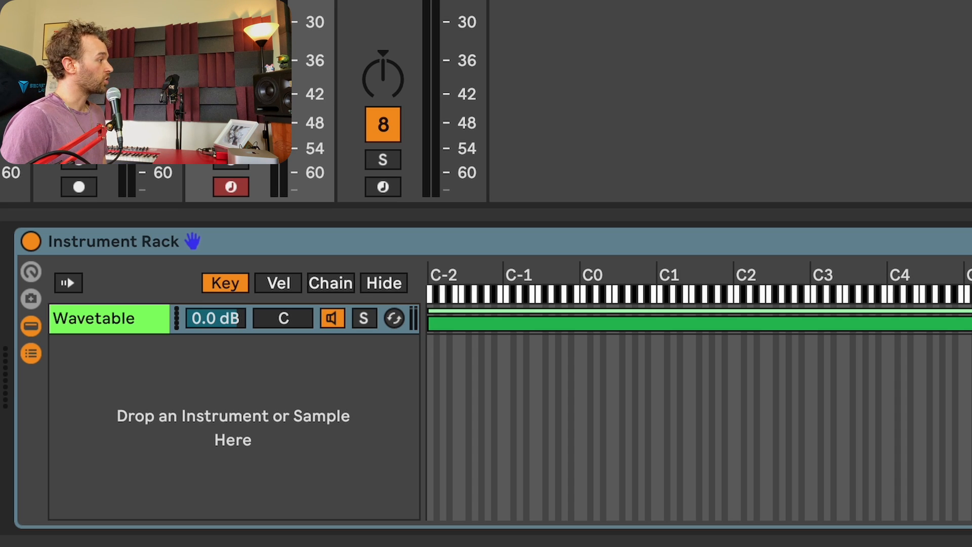
# Add Operator as a second chain in the Instrument Rack and select the Wavetable chain.
pyautogui.moveTo(3, 238); pyautogui.dragTo(132, 385)
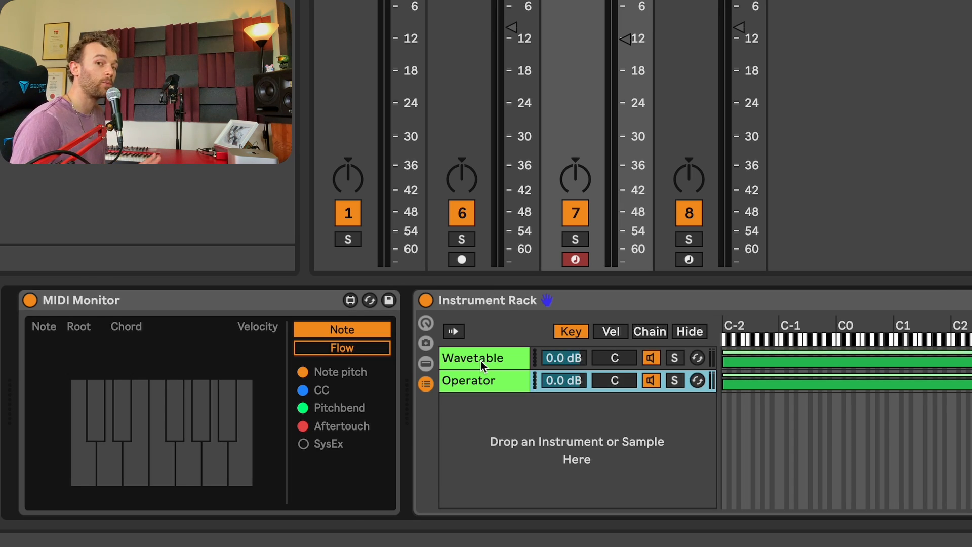
pyautogui.click(481, 360)
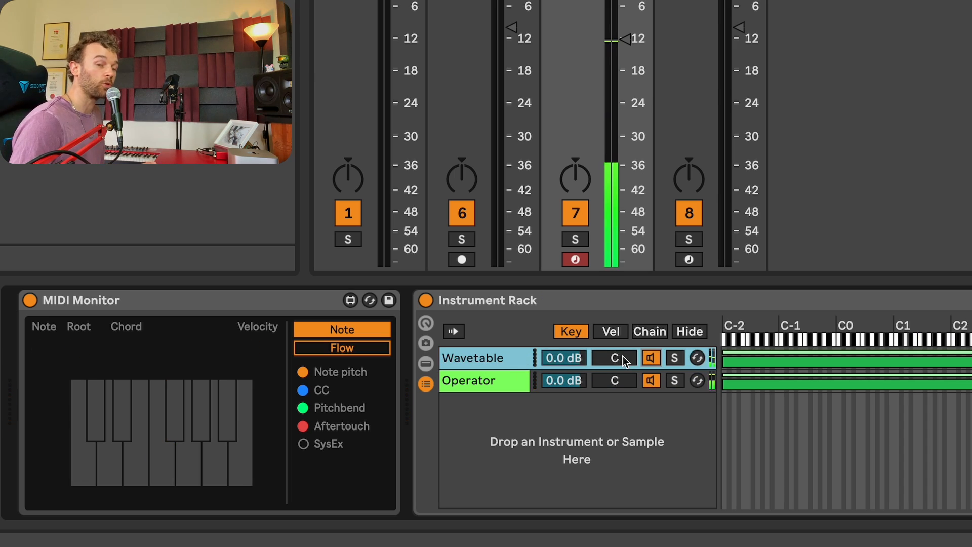
# Solo the Wavetable chain and the Operator chain in turn to hear each one, and clear the solo.
pyautogui.click(682, 359)
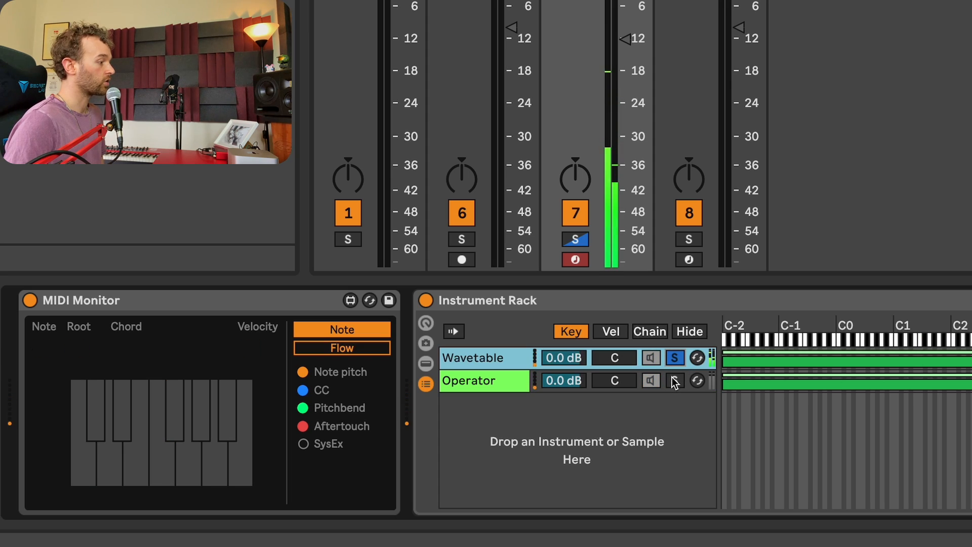
pyautogui.click(672, 381)
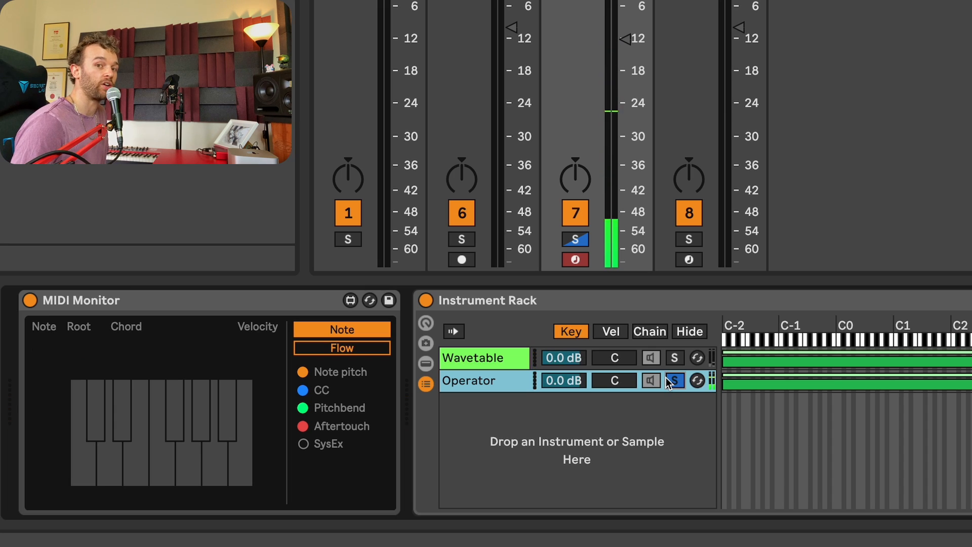
pyautogui.click(674, 380)
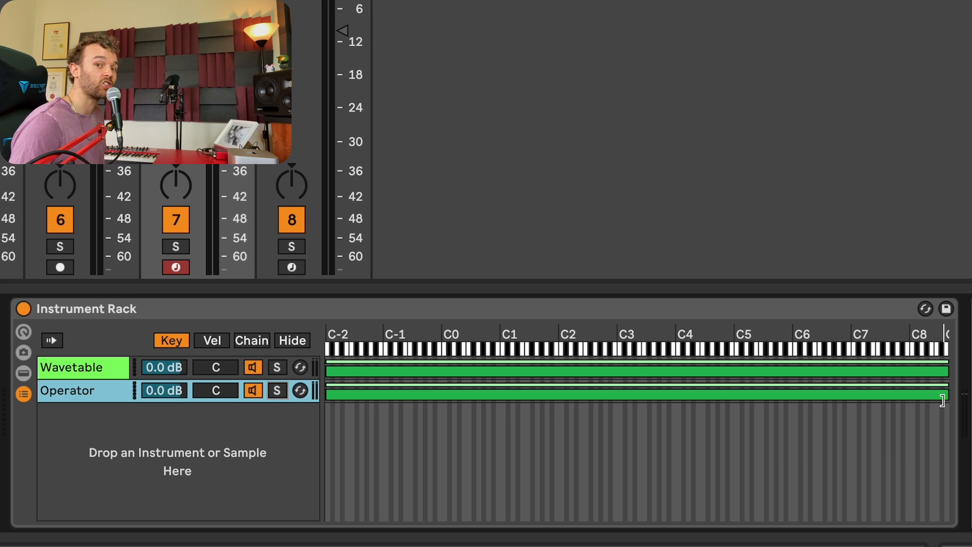
# Try a key split around C3 with Wavetable below and Operator above, and undo both key zone changes.
pyautogui.moveTo(945, 372); pyautogui.dragTo(612, 366)
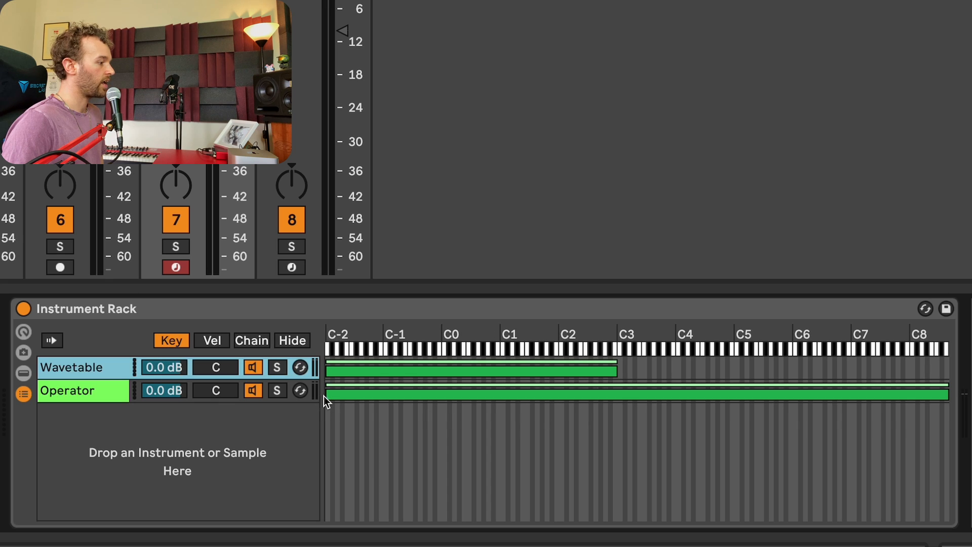
pyautogui.moveTo(324, 396); pyautogui.dragTo(618, 412)
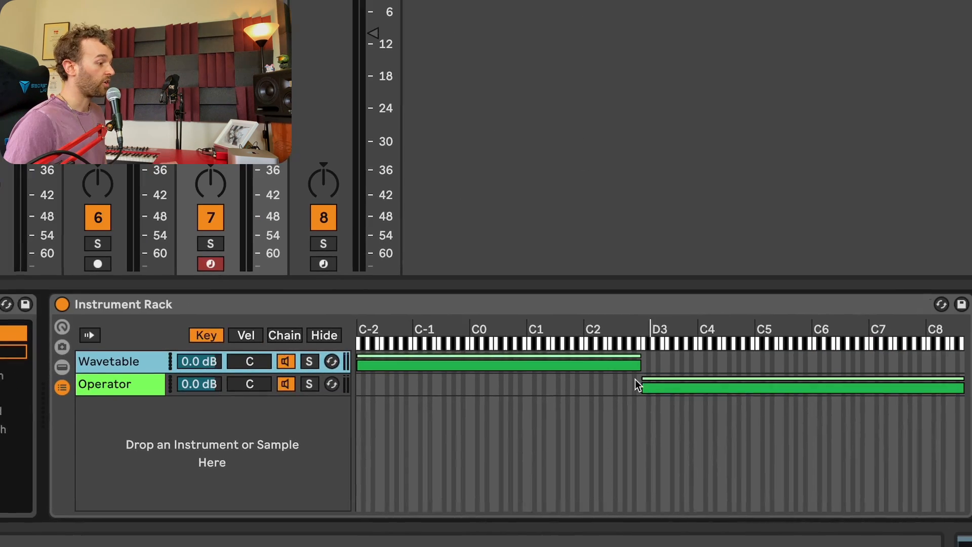
pyautogui.press('super+z')
pyautogui.press('super+z')
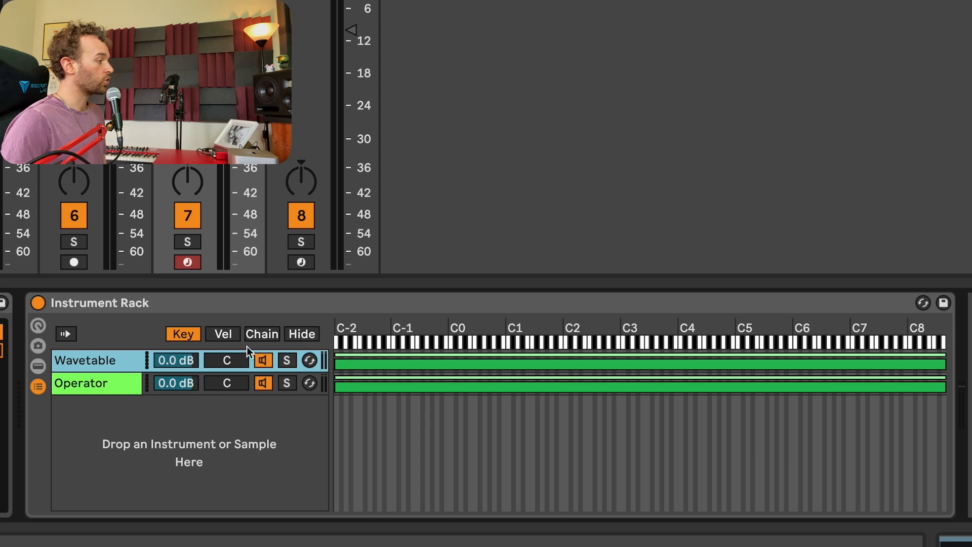
# Limit Wavetable's velocity zone to 72 through 127 and Operator's to the velocities below that.
pyautogui.click(223, 337)
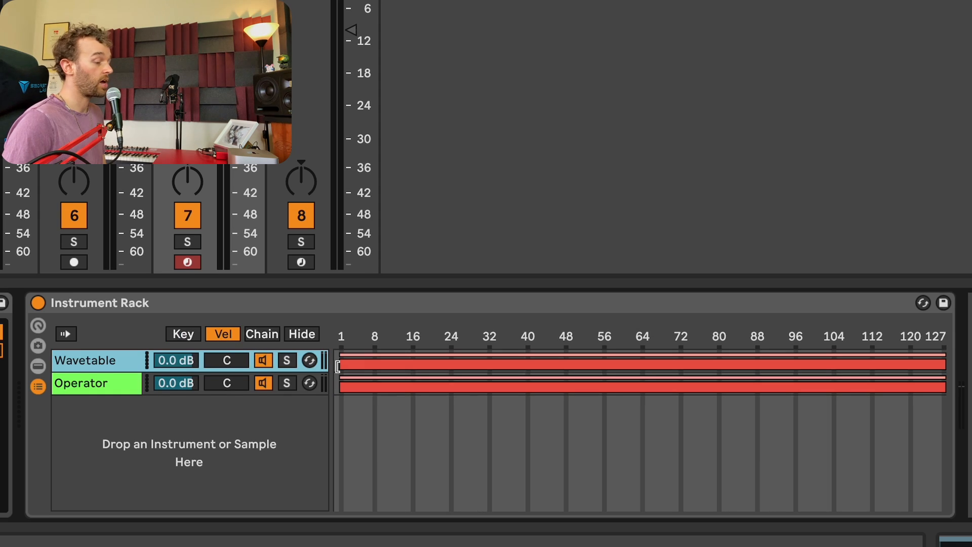
pyautogui.moveTo(337, 366); pyautogui.dragTo(681, 363)
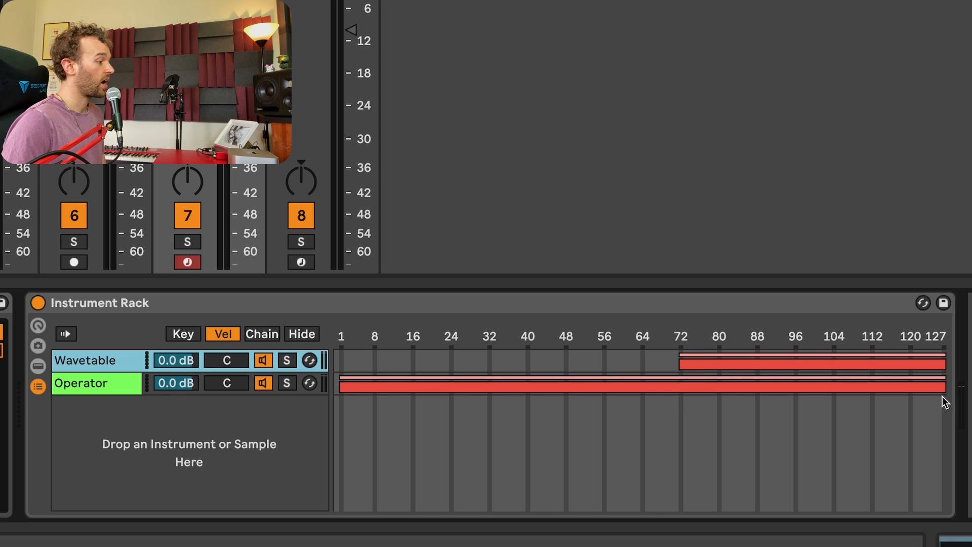
pyautogui.moveTo(942, 389); pyautogui.dragTo(675, 408)
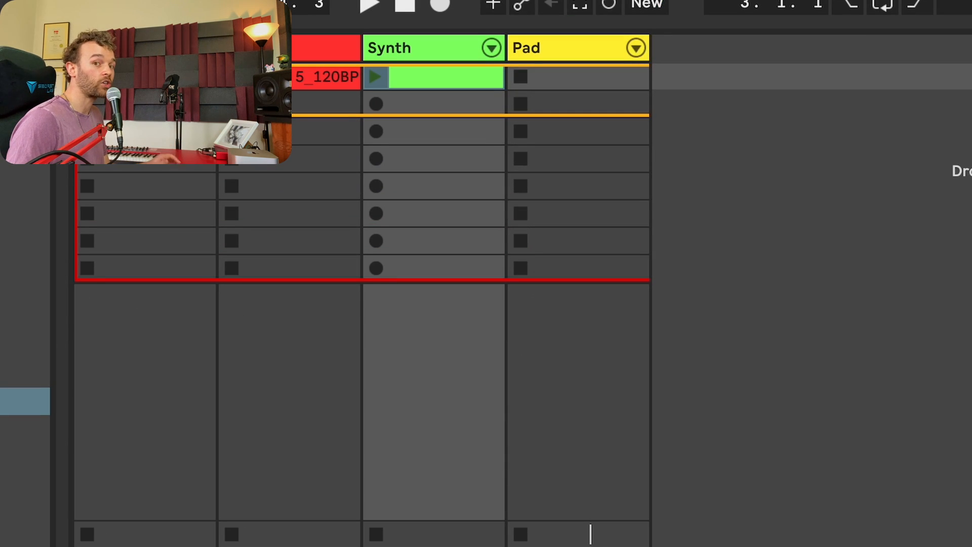
# Unfold the Synth track's chains in Session View and select its Wavetable chain.
pyautogui.click(495, 50)
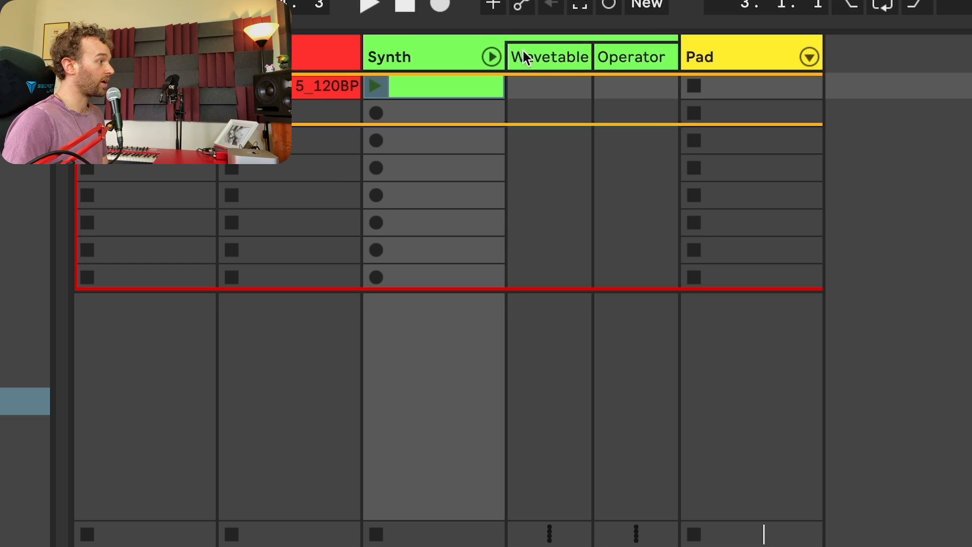
pyautogui.click(558, 53)
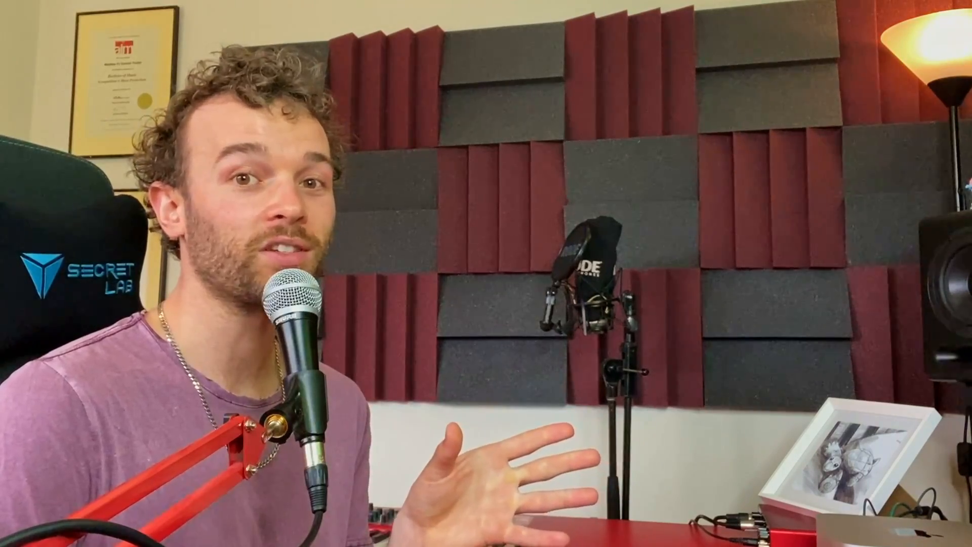